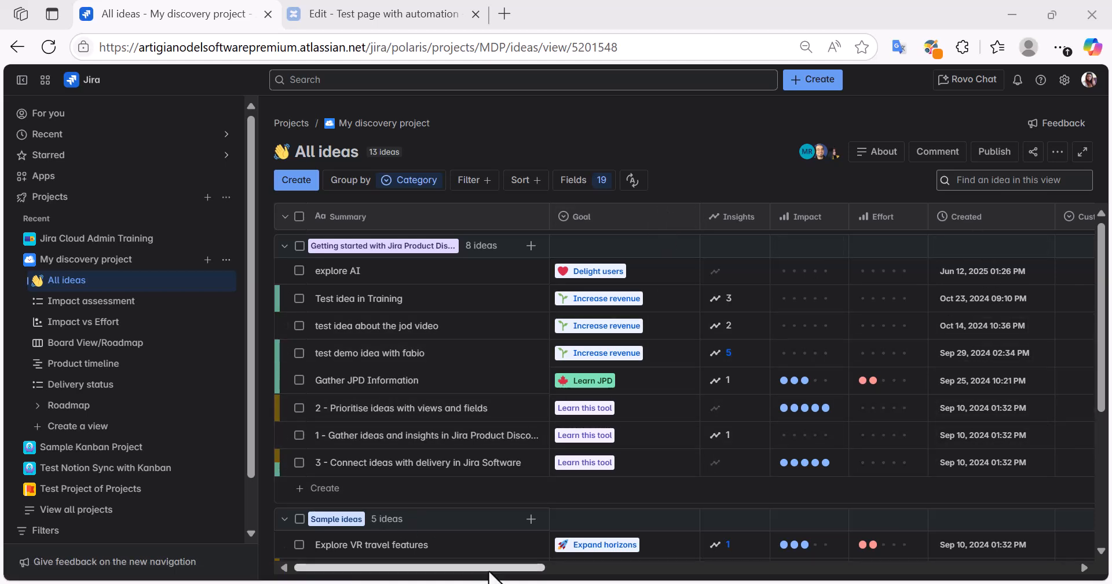
Step: Inspect the Category grouping and the available sort fields of the All ideas view, leaving both settings unchanged
{"action": "mouse_move", "coordinate": [491, 567]}
{"action": "left_mouse_down"}
{"action": "mouse_move", "coordinate": [655, 569]}
{"action": "mouse_move", "coordinate": [502, 571]}
{"action": "left_mouse_up"}
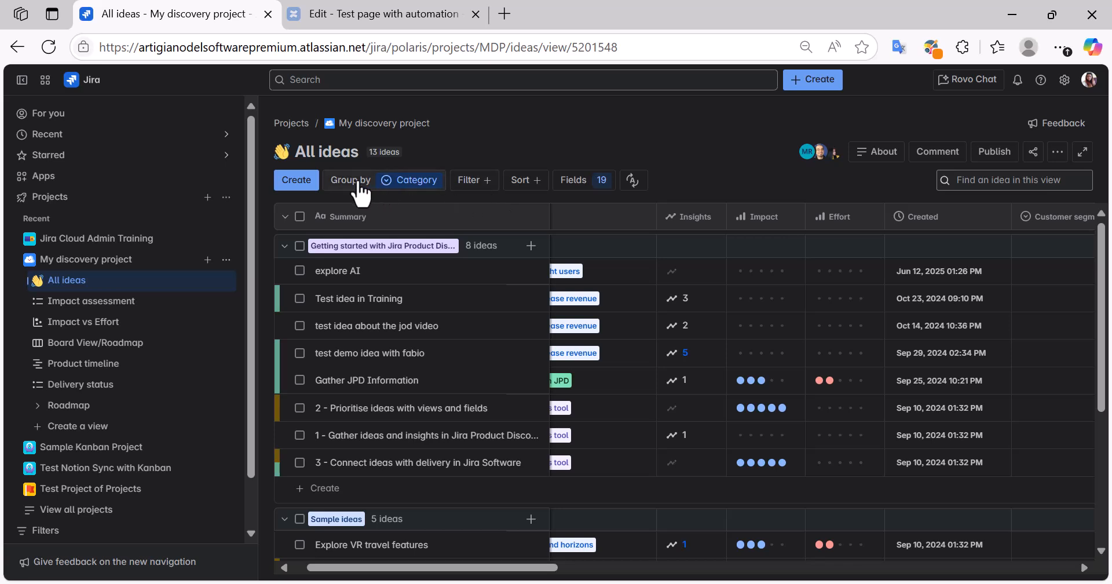
{"action": "left_click", "coordinate": [388, 186]}
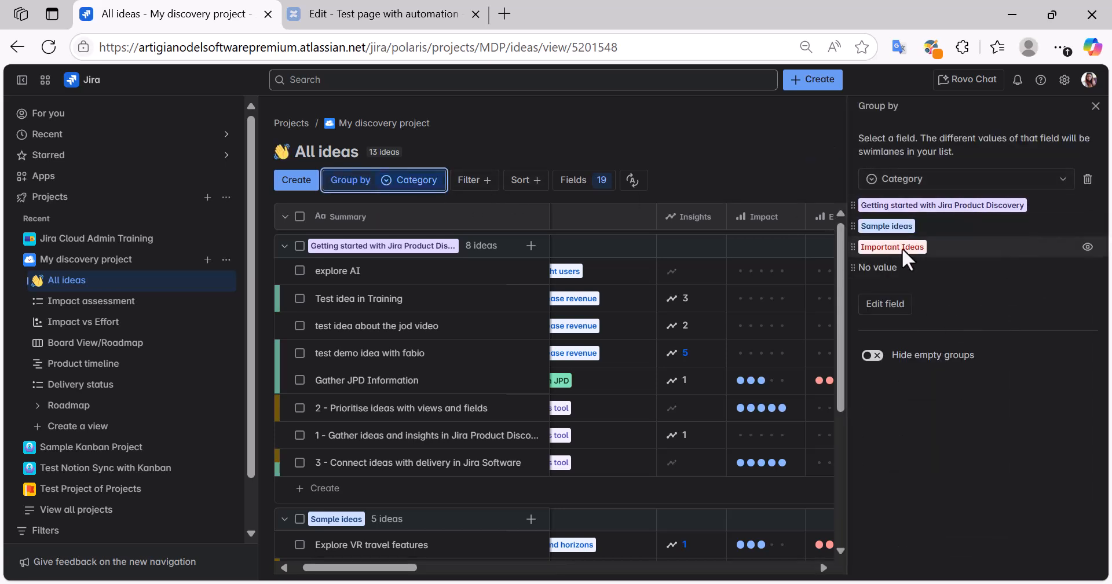
{"action": "left_click", "coordinate": [1094, 107]}
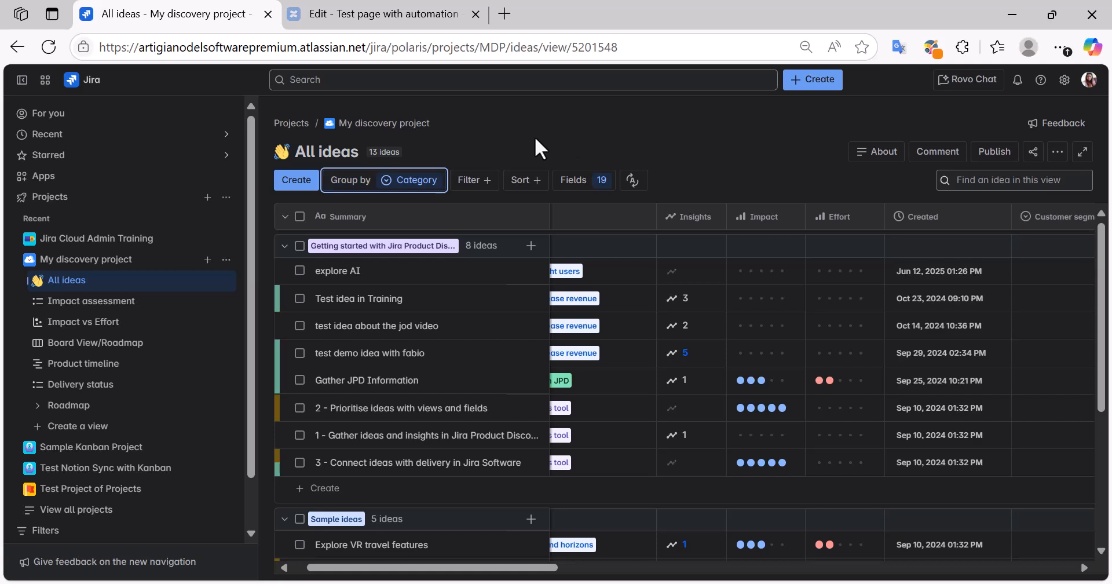
{"action": "left_click", "coordinate": [524, 182]}
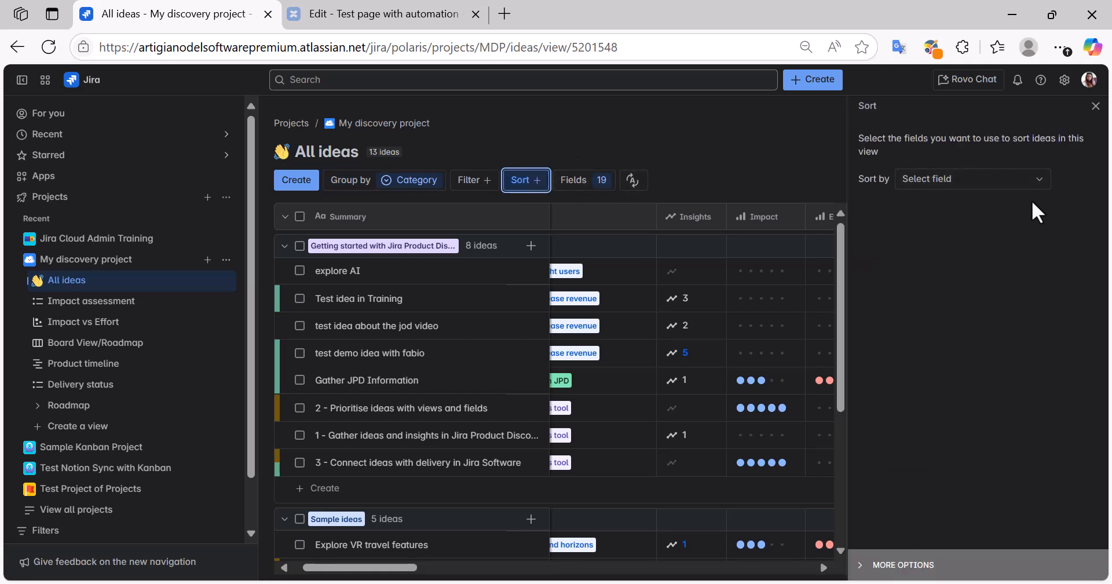
{"action": "left_click", "coordinate": [1022, 180]}
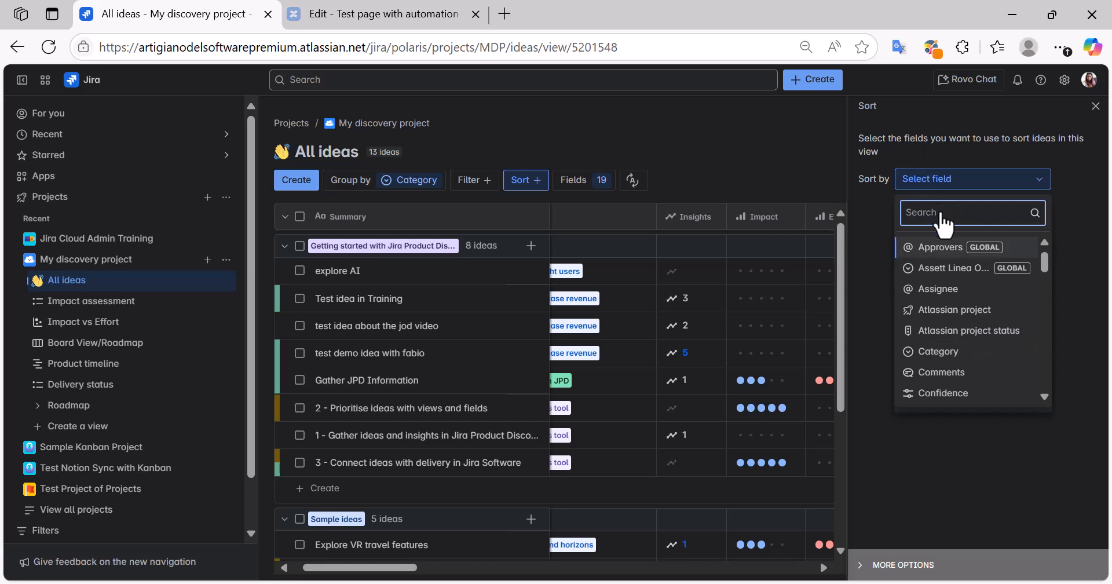
{"action": "left_click", "coordinate": [1095, 106]}
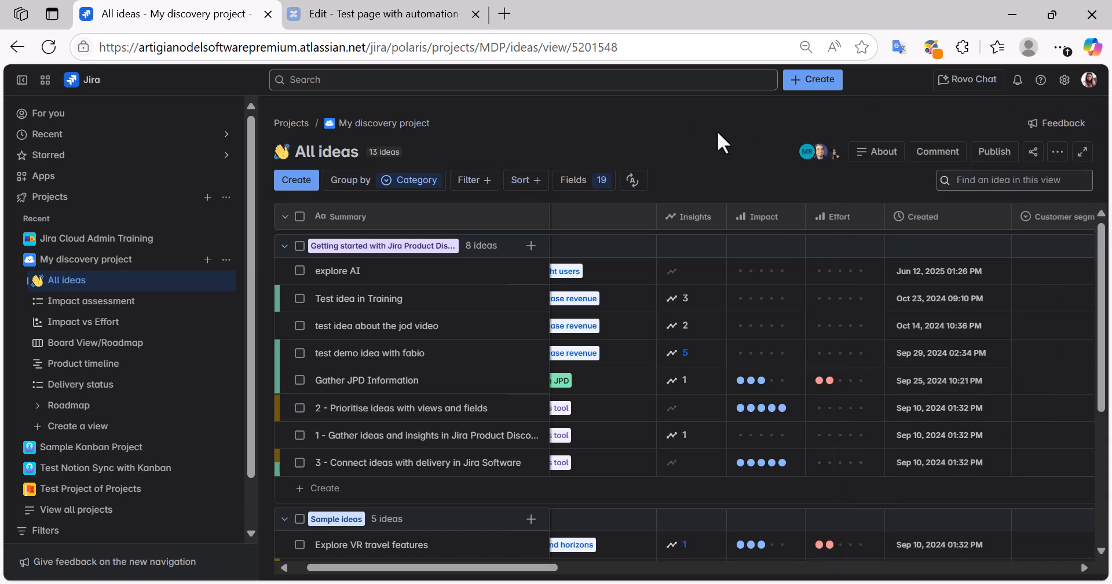
Step: Review the fields shown in the All ideas view and browse the fields that can be added as columns
{"action": "left_click", "coordinate": [584, 183]}
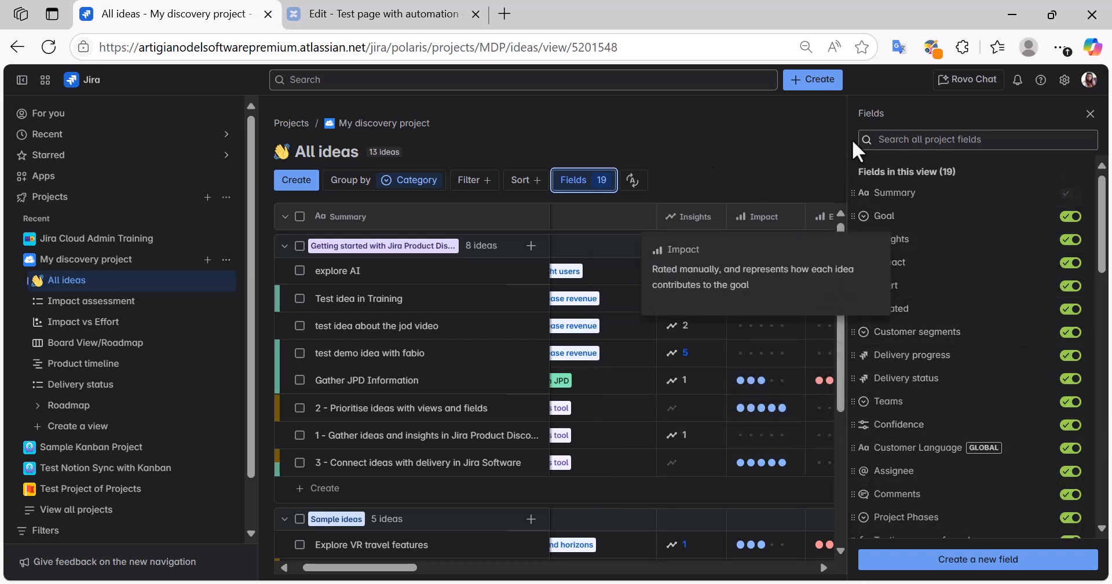
{"action": "left_click", "coordinate": [1090, 114]}
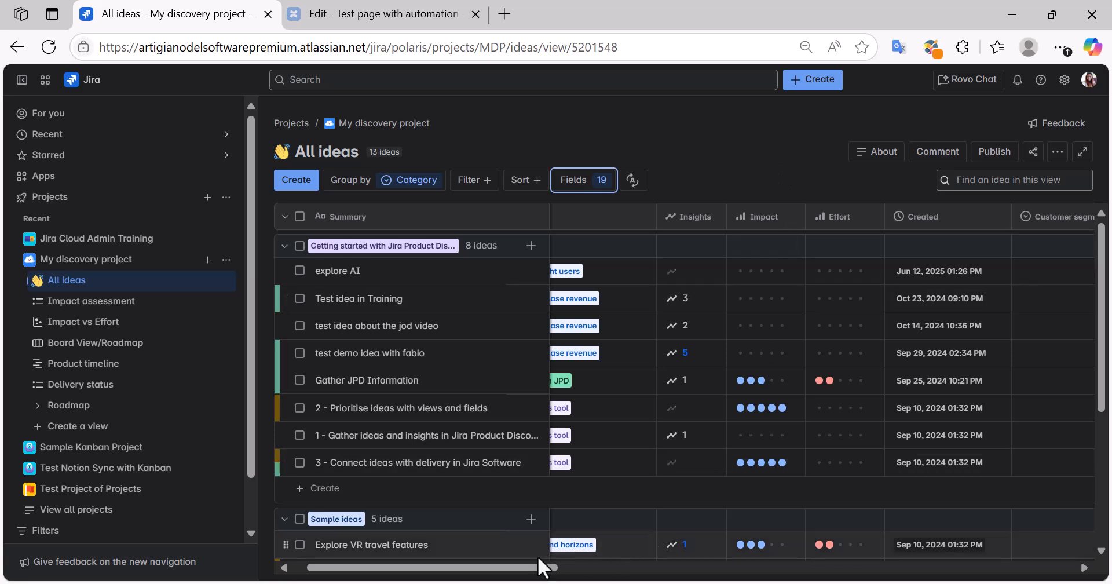
{"action": "left_click_drag", "start_coordinate": [521, 567], "coordinate": [949, 567]}
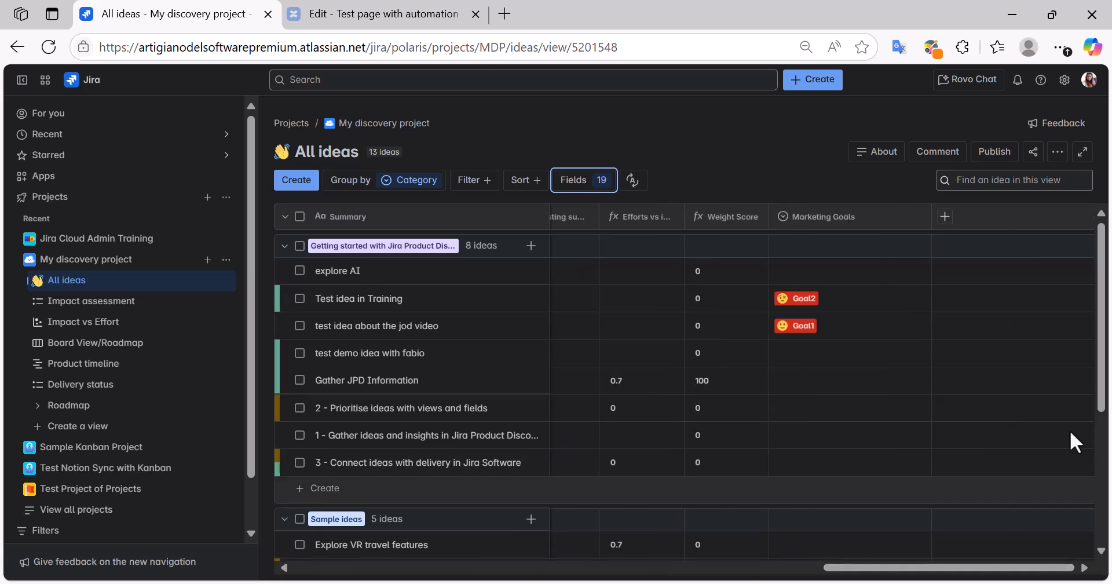
{"action": "left_click", "coordinate": [944, 216]}
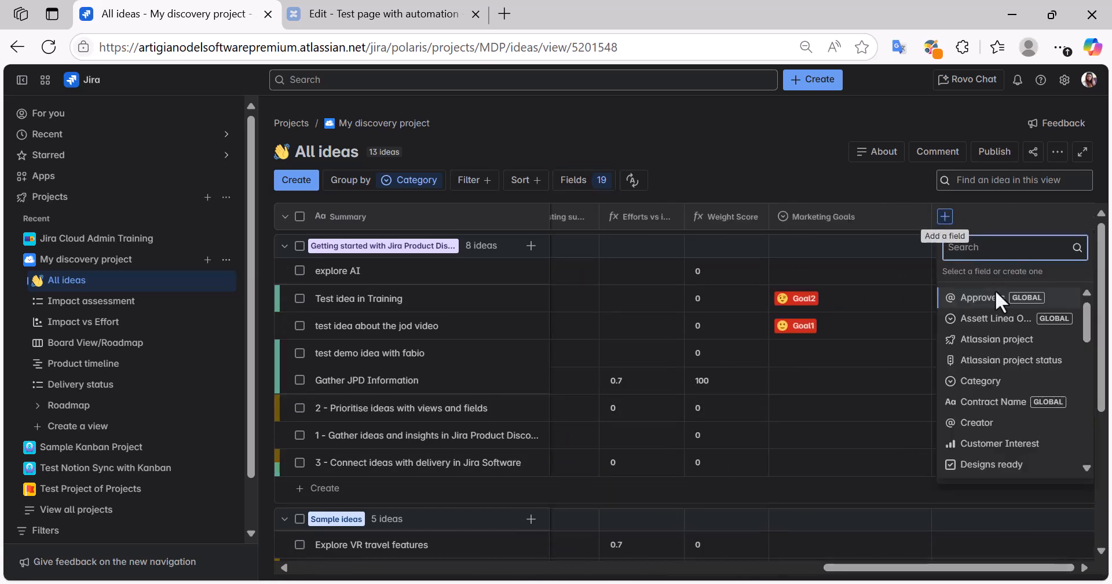
{"action": "scroll", "coordinate": [1026, 371], "scroll_direction": "down", "scroll_amount": 4}
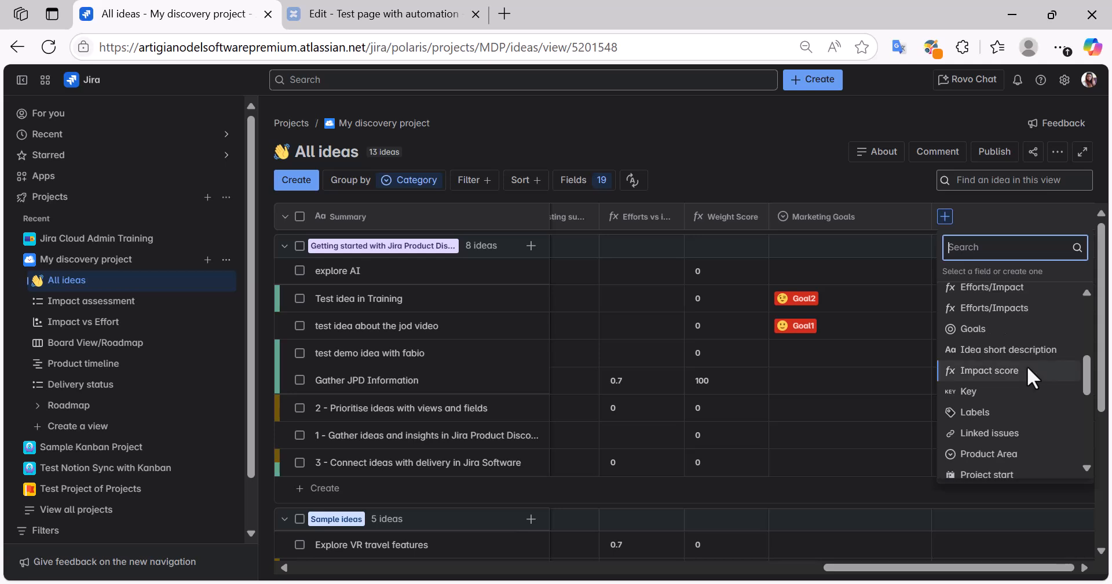
{"action": "left_click", "coordinate": [807, 156]}
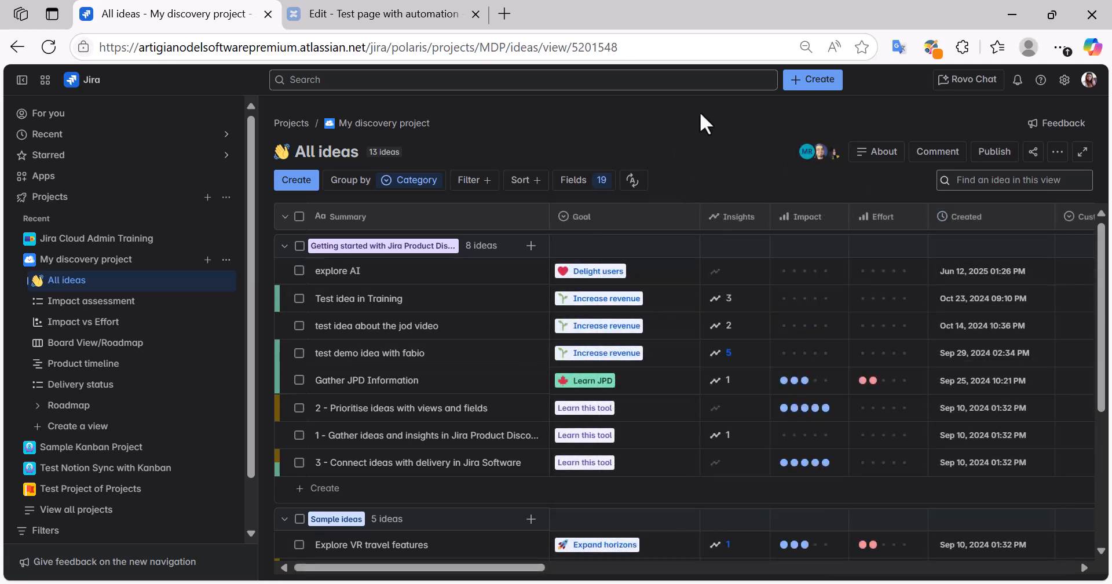
Step: Copy the share link of the All ideas view and close the sharing dialog
{"action": "left_click", "coordinate": [1033, 153]}
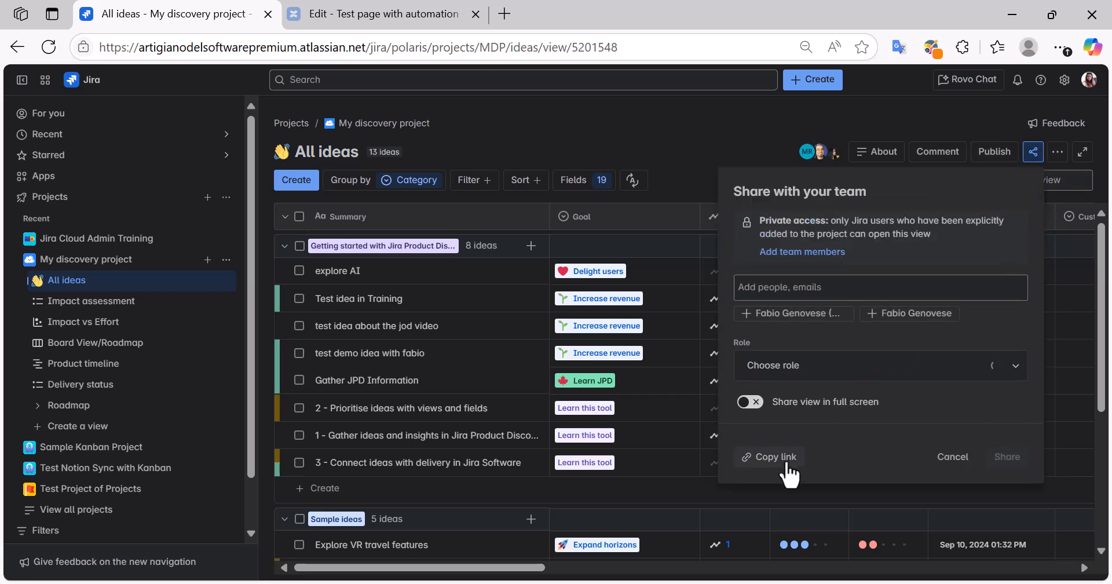
{"action": "left_click", "coordinate": [770, 456]}
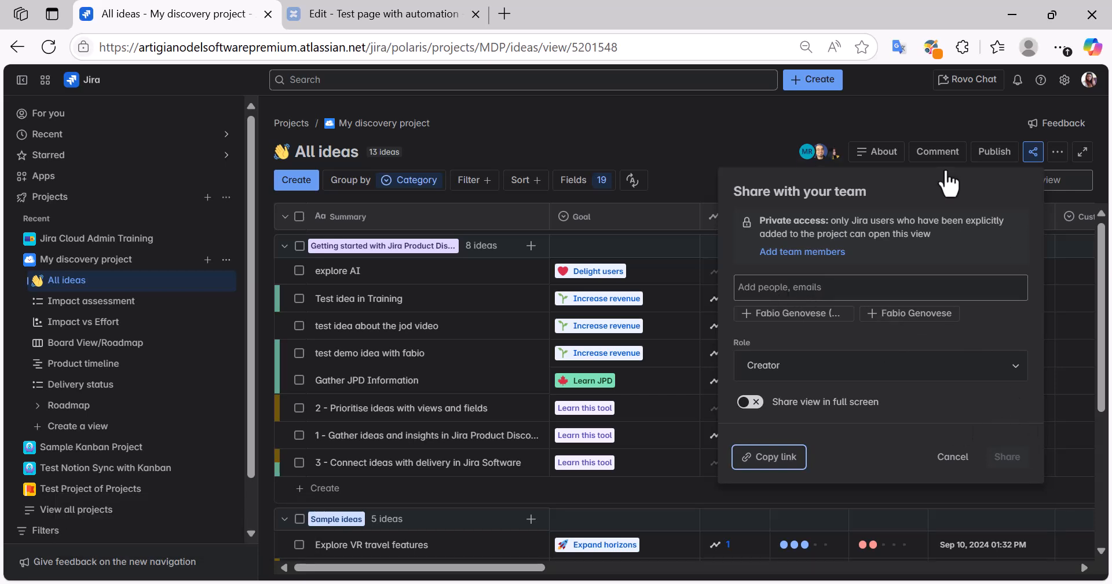
{"action": "left_click", "coordinate": [659, 124]}
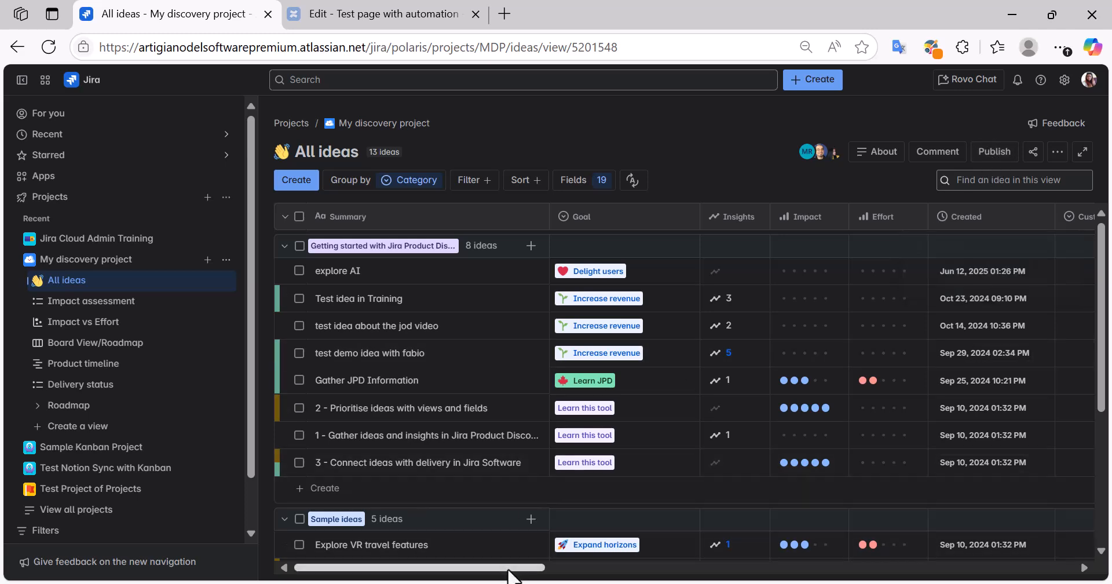
Step: Check the publishing options of the All ideas view and close them without publishing
{"action": "left_click_drag", "start_coordinate": [510, 567], "coordinate": [573, 567]}
{"action": "left_click", "coordinate": [994, 156]}
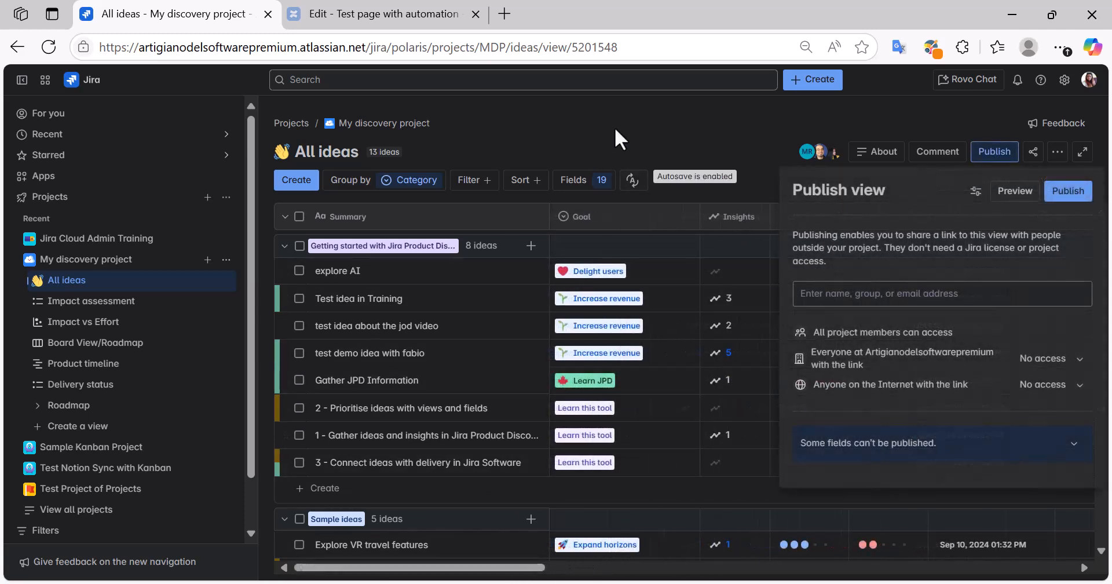
{"action": "left_click", "coordinate": [670, 119]}
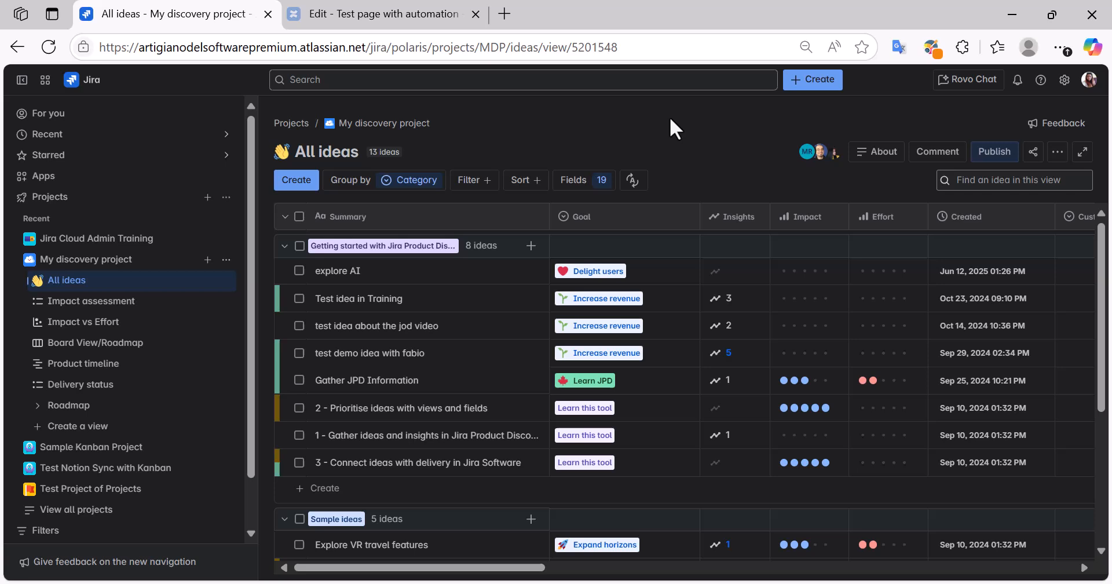
Step: Open the Impact assessment view and examine the values selected in its Customer segments filter
{"action": "left_click", "coordinate": [90, 309]}
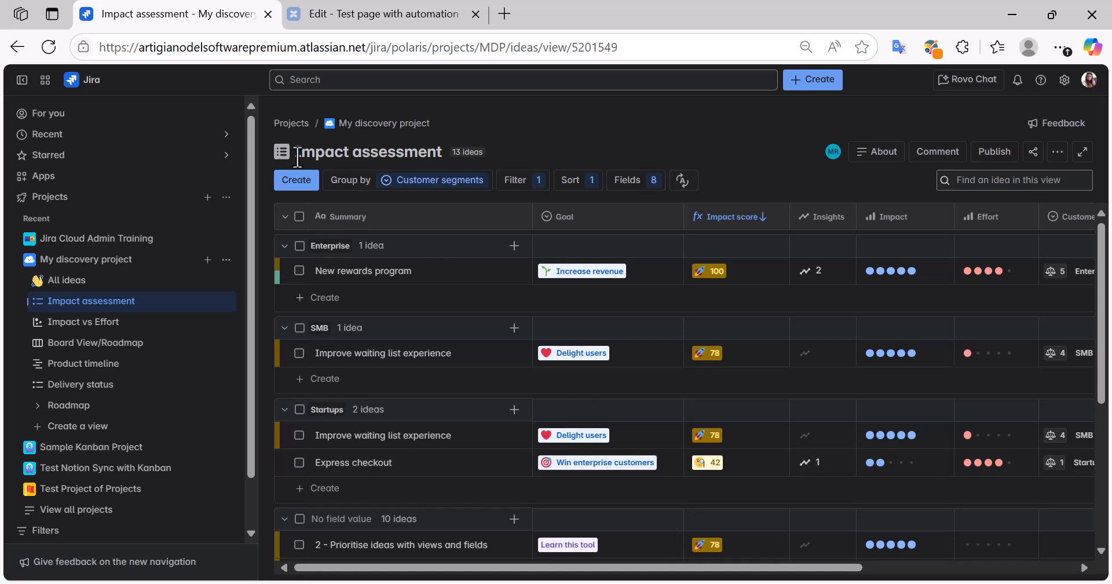
{"action": "left_click", "coordinate": [513, 181]}
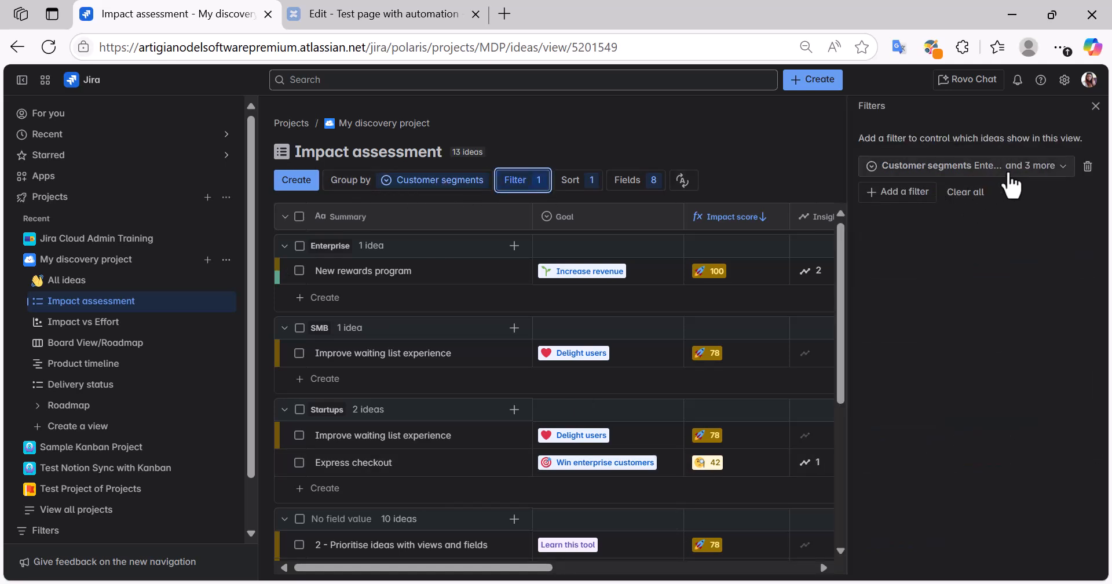
{"action": "left_click", "coordinate": [1062, 166]}
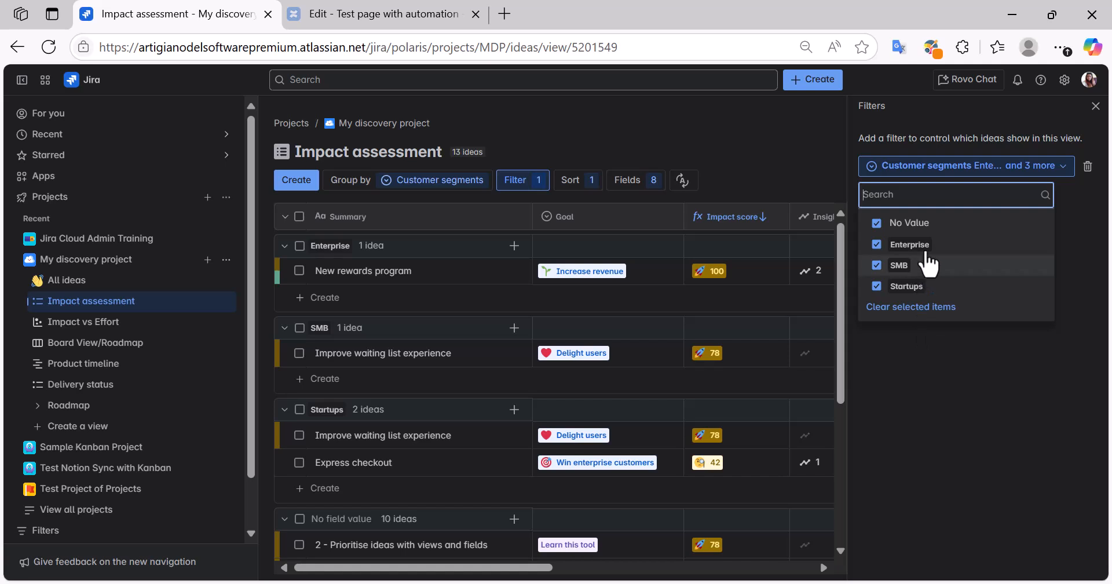
{"action": "left_click", "coordinate": [1028, 366]}
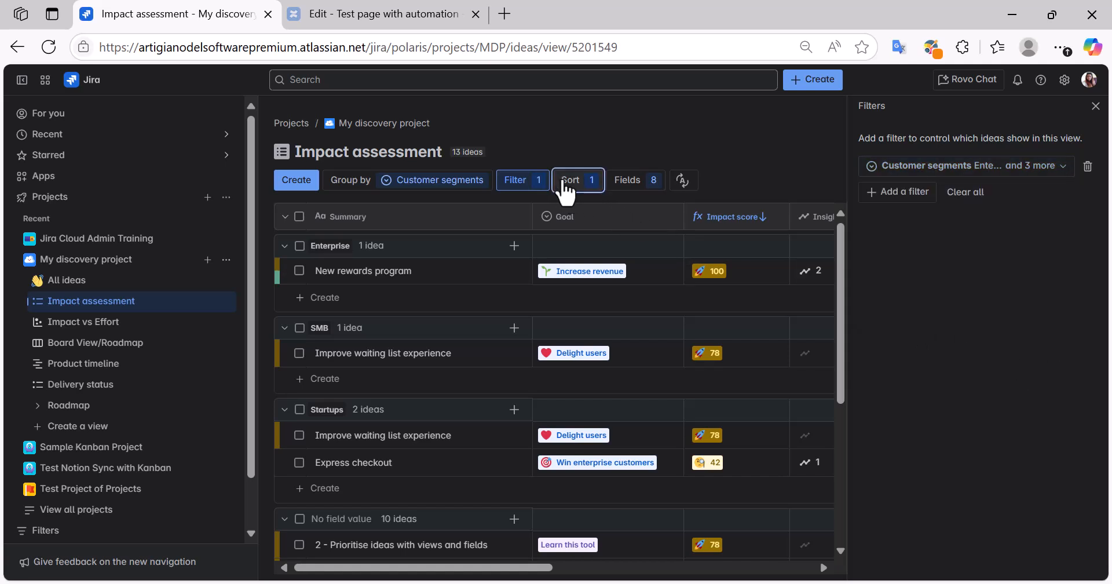
Step: Inspect the sort settings and secondary sort fields of the Impact assessment view and check whether it can be published
{"action": "left_click", "coordinate": [574, 183]}
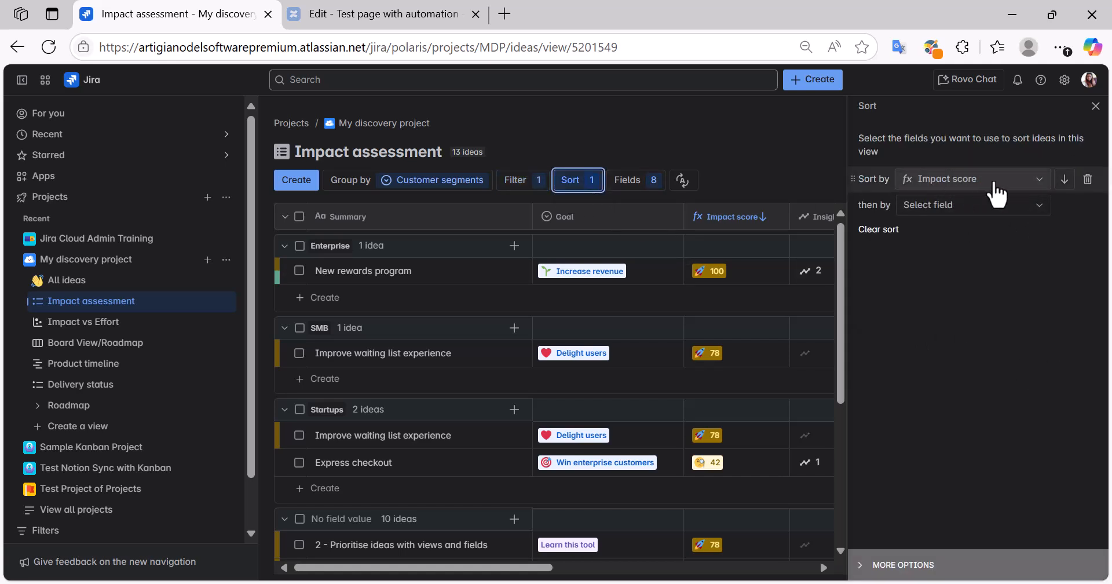
{"action": "left_click", "coordinate": [971, 208]}
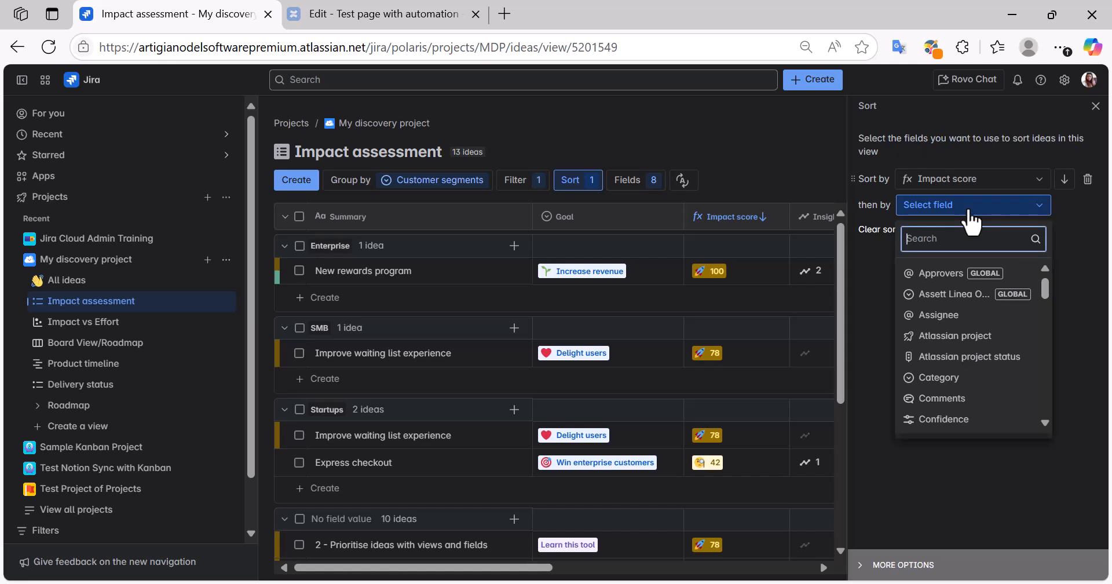
{"action": "left_click", "coordinate": [727, 160]}
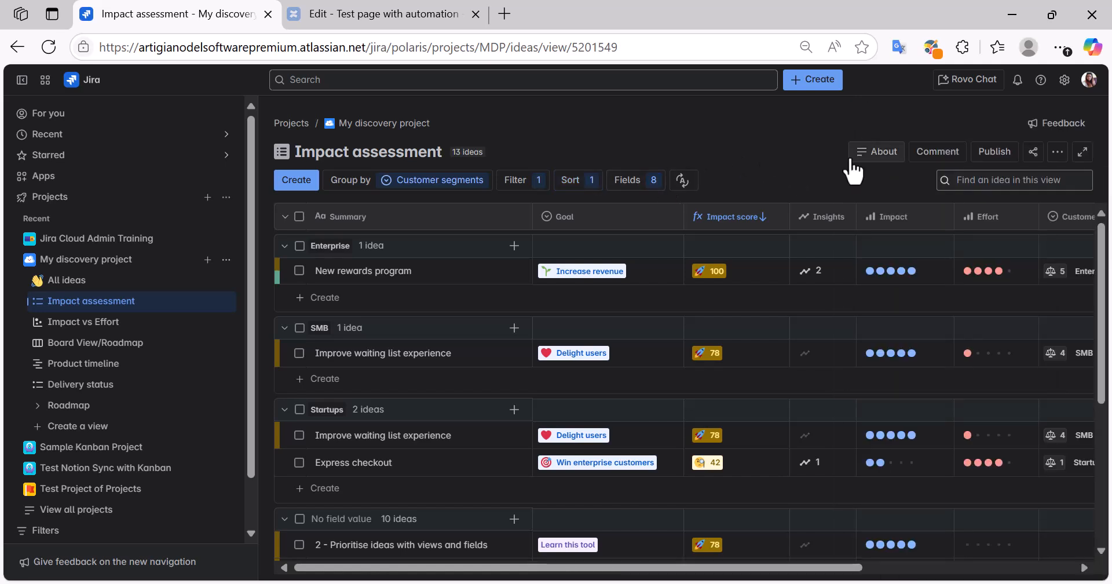
{"action": "left_click", "coordinate": [994, 152]}
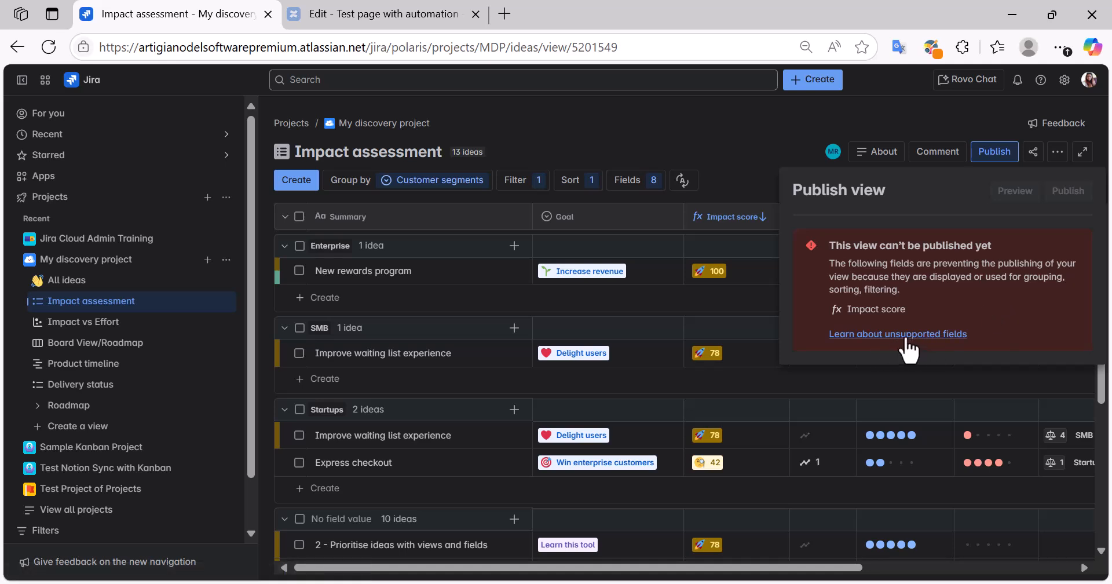
{"action": "left_click", "coordinate": [704, 139]}
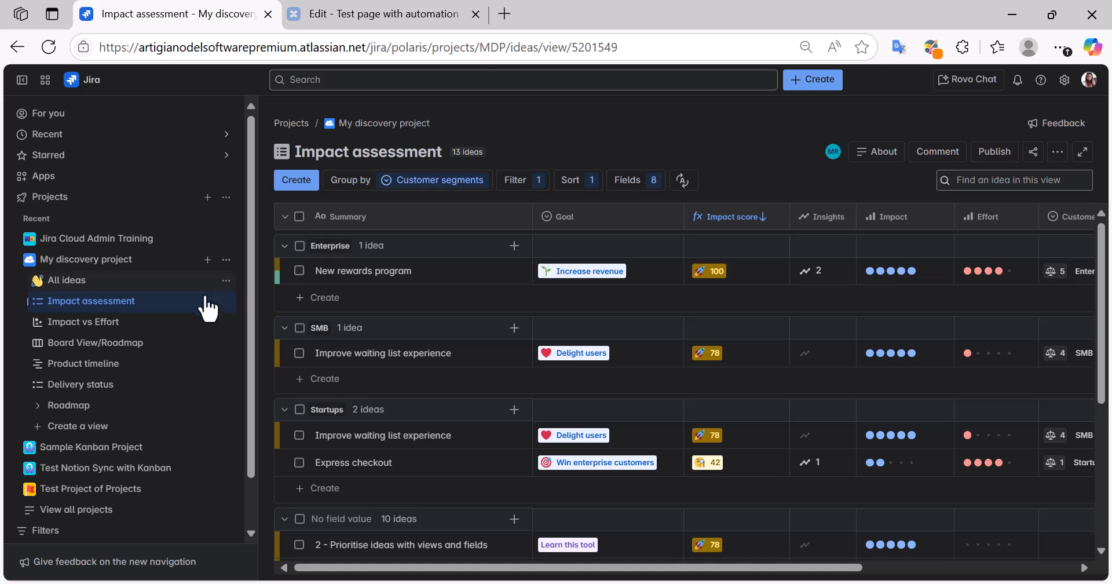
Step: Open the Impact vs Effort view and examine the high-impact idea bubbles in the matrix
{"action": "left_click", "coordinate": [94, 330]}
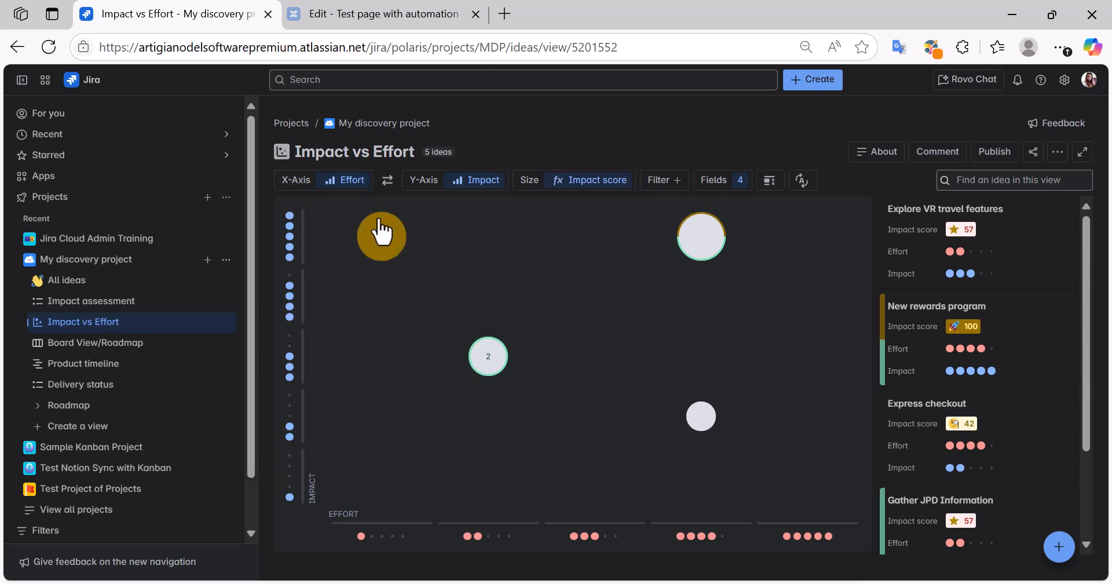
{"action": "mouse_move", "coordinate": [386, 224]}
{"action": "mouse_move", "coordinate": [692, 252]}
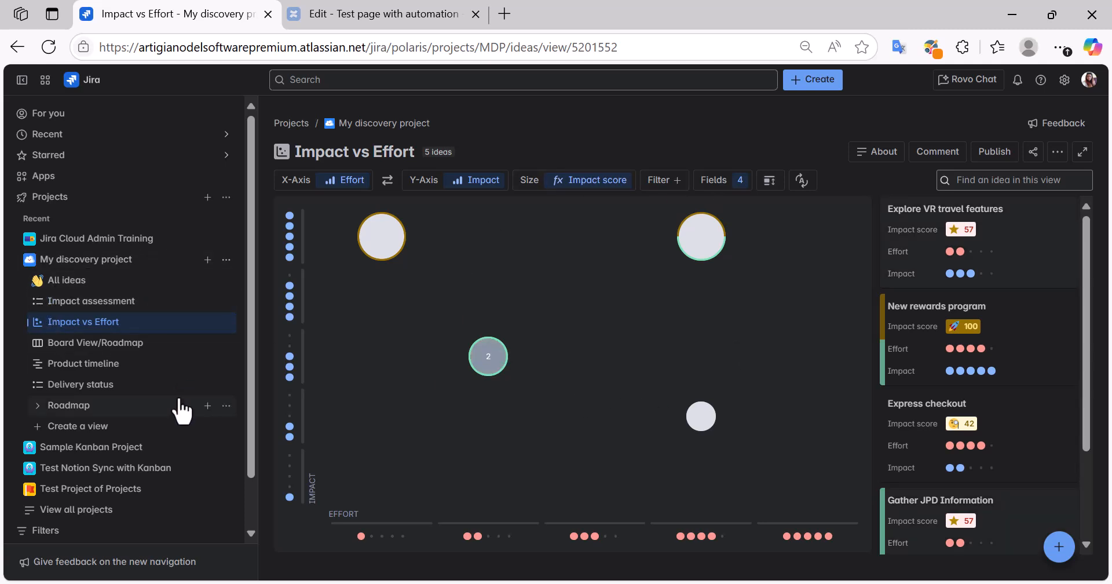
Step: Open the Board View/Roadmap view and review which field and values define its columns
{"action": "left_click", "coordinate": [76, 348]}
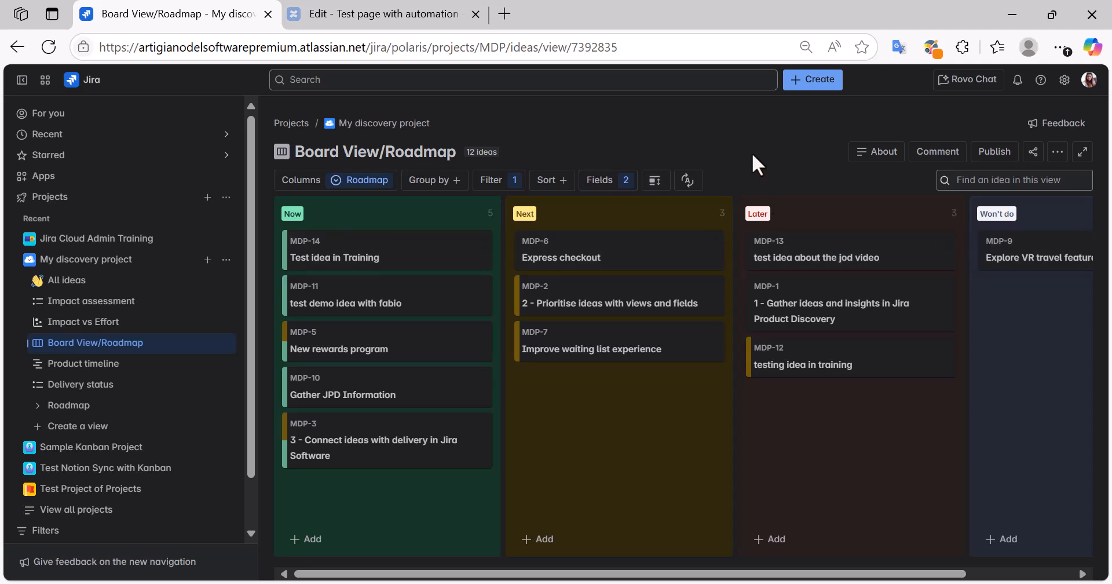
{"action": "left_click", "coordinate": [363, 185]}
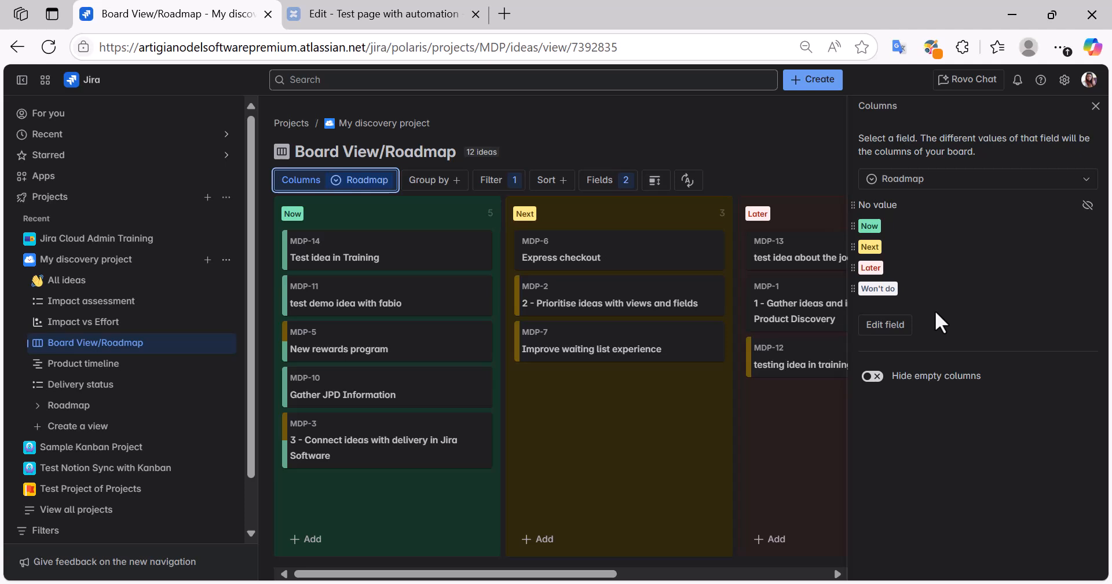
{"action": "left_click", "coordinate": [573, 118]}
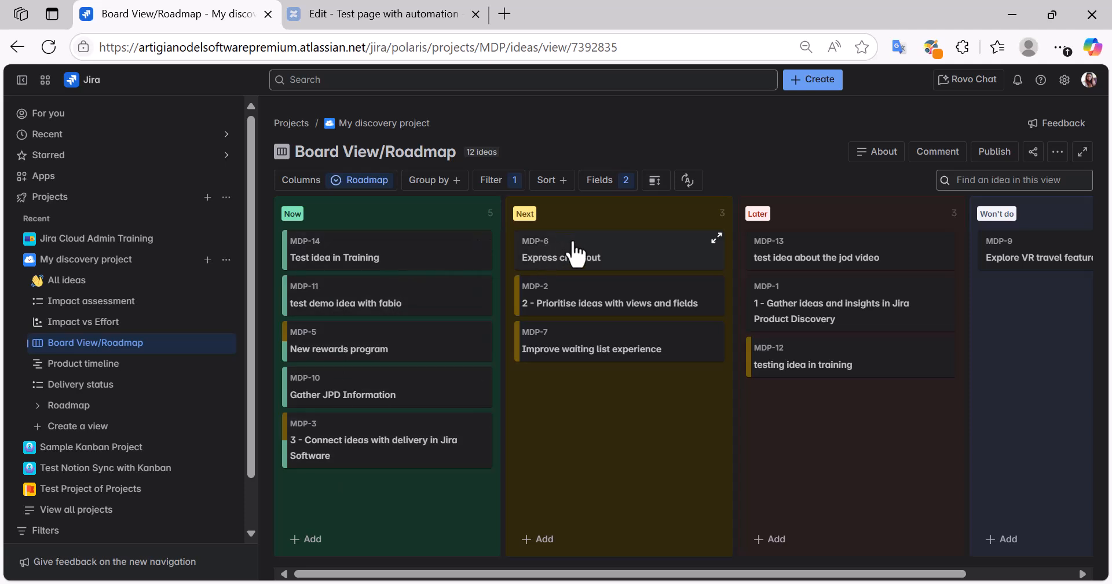
Step: In the Product timeline view, shift Team Alpha's Express checkout bar forward about one and a half months to start around mid-August 2023
{"action": "left_click", "coordinate": [69, 371]}
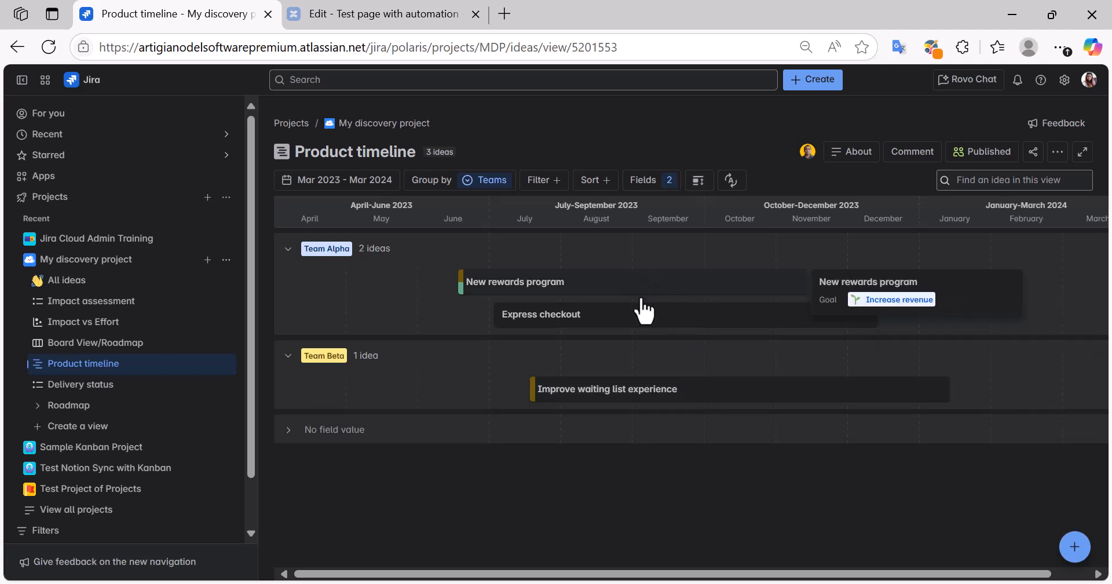
{"action": "left_click_drag", "start_coordinate": [650, 331], "coordinate": [776, 322]}
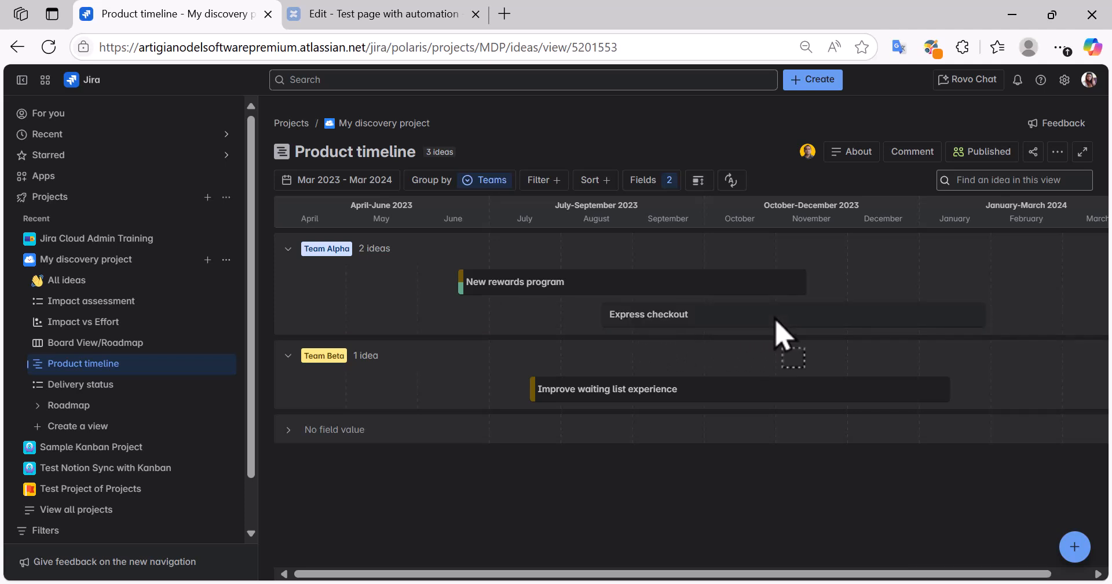
{"action": "left_click", "coordinate": [102, 371]}
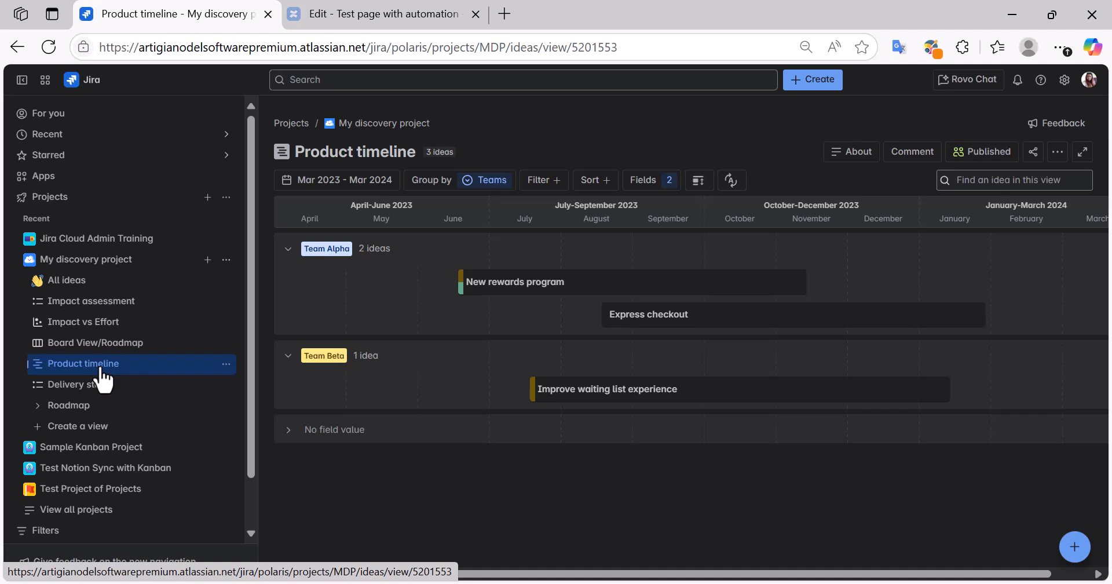
Step: Return to the Impact assessment view of My discovery project
{"action": "left_click", "coordinate": [104, 310]}
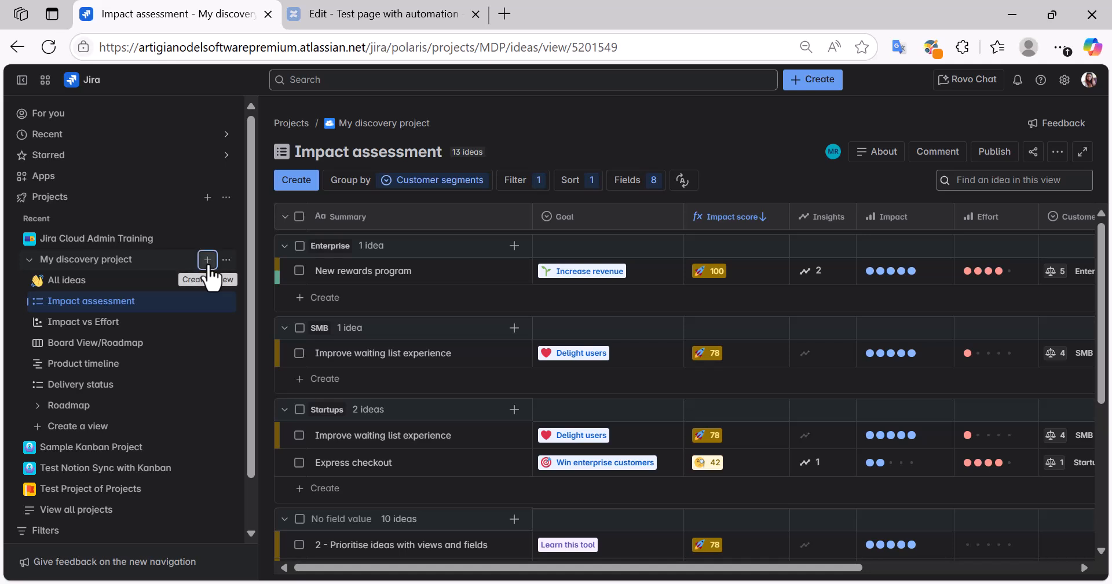
Step: Create a section named Team View in My discovery project
{"action": "left_click", "coordinate": [206, 260]}
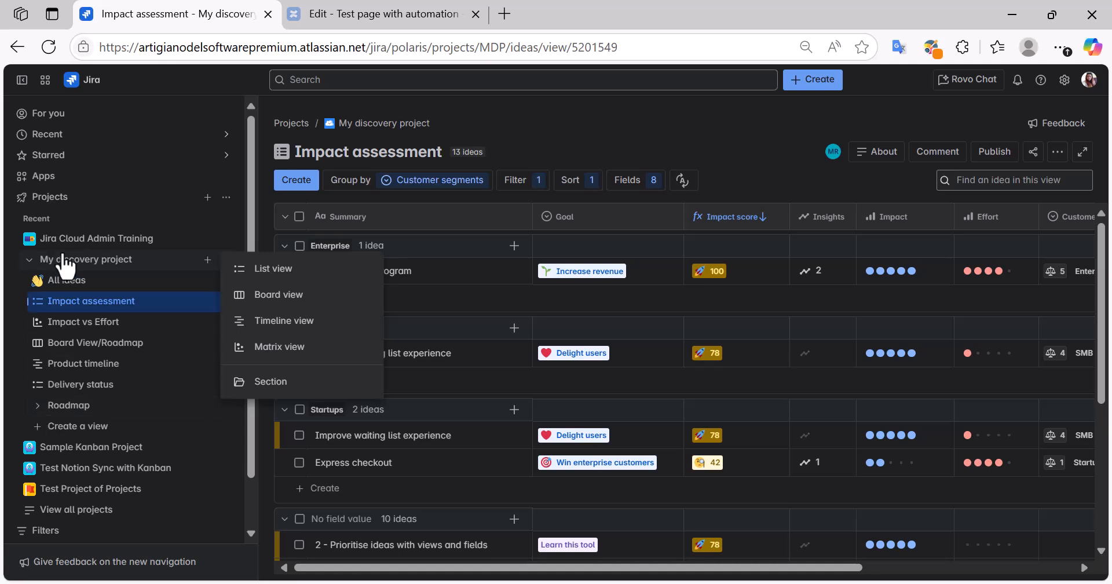
{"action": "left_click", "coordinate": [285, 385]}
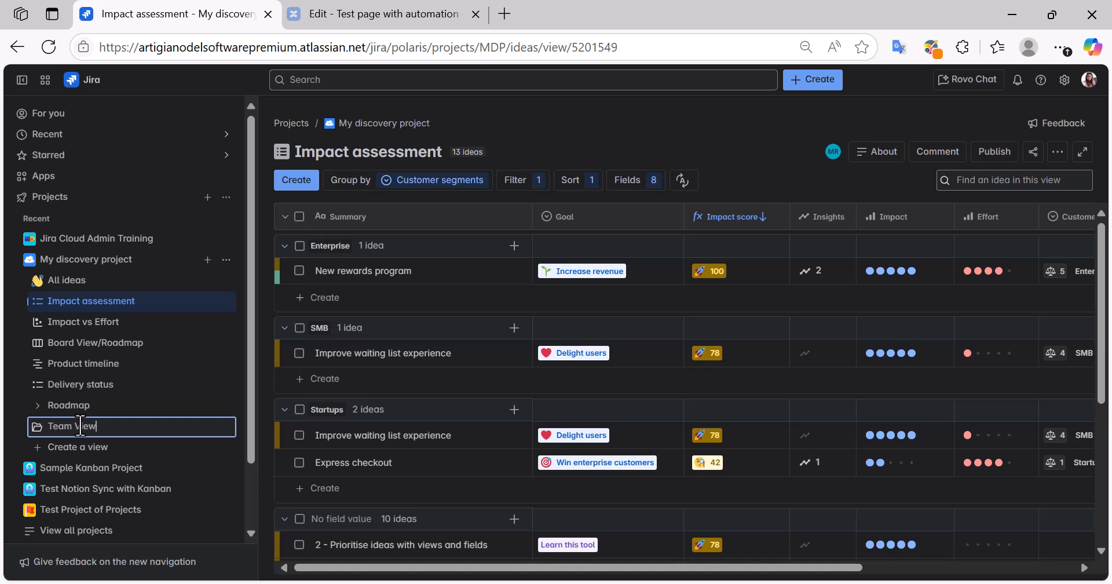
{"action": "key", "text": "Return"}
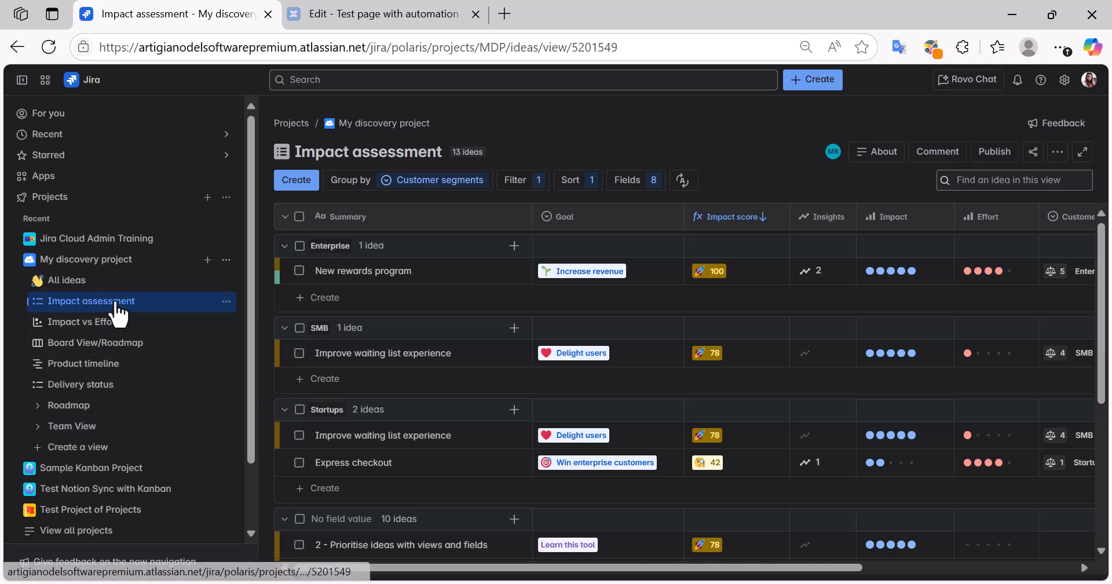
Step: Move the Impact assessment view into the Team View section, collapse that section and check which views the Roadmap section contains
{"action": "left_click_drag", "start_coordinate": [129, 307], "coordinate": [41, 419]}
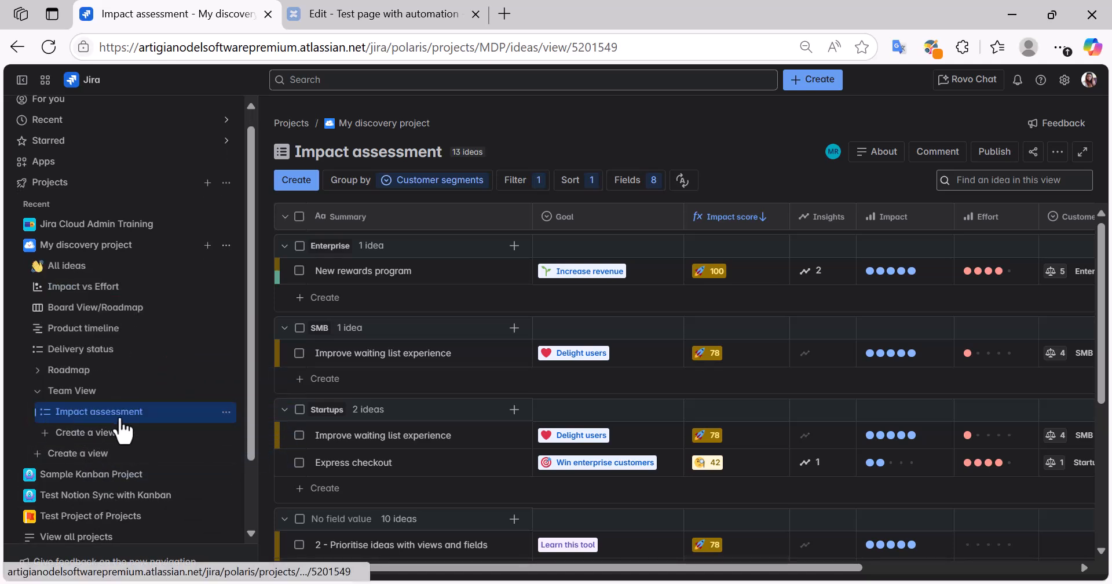
{"action": "left_click", "coordinate": [36, 396]}
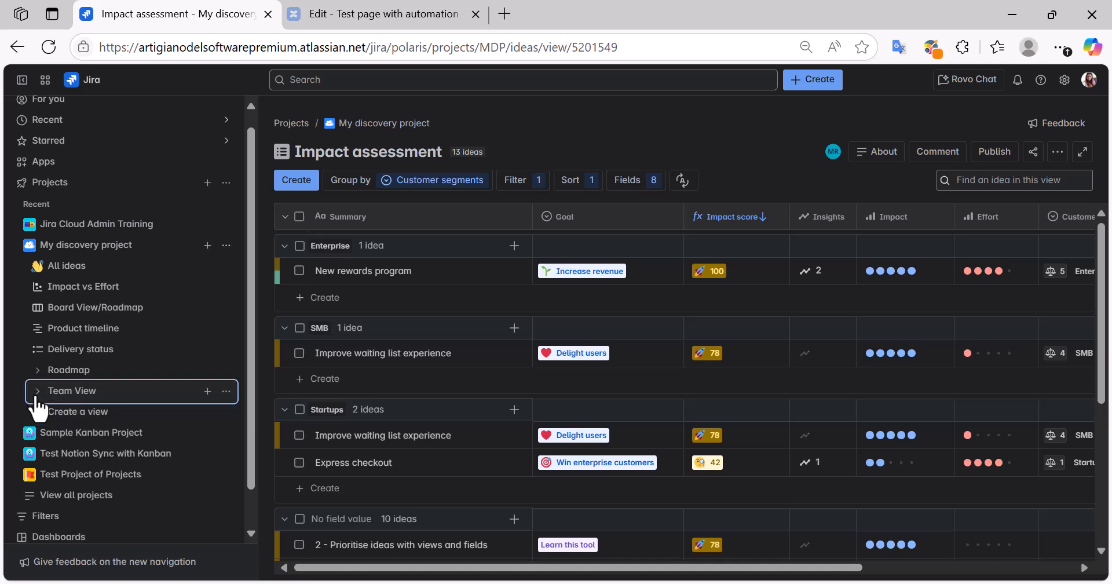
{"action": "left_click", "coordinate": [40, 371]}
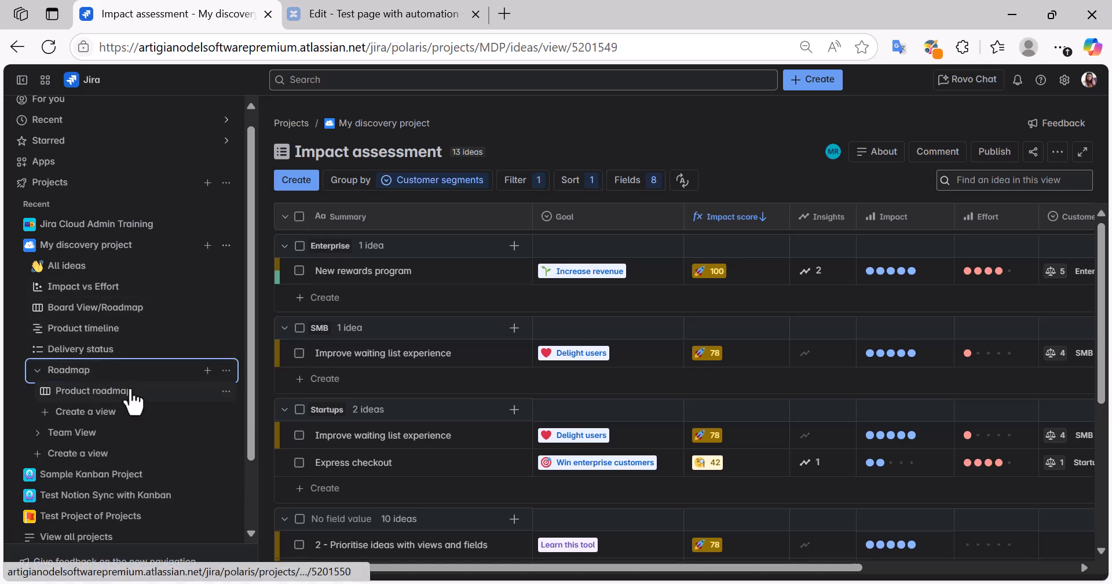
{"action": "left_click", "coordinate": [37, 370]}
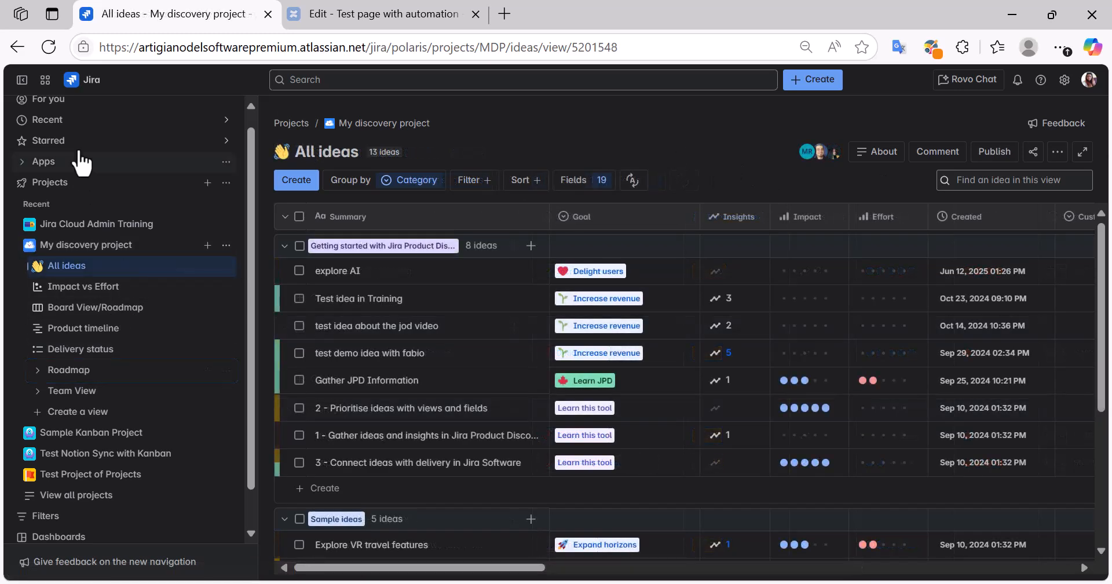
Step: Create a new board view in My discovery project and open it
{"action": "left_click", "coordinate": [208, 245]}
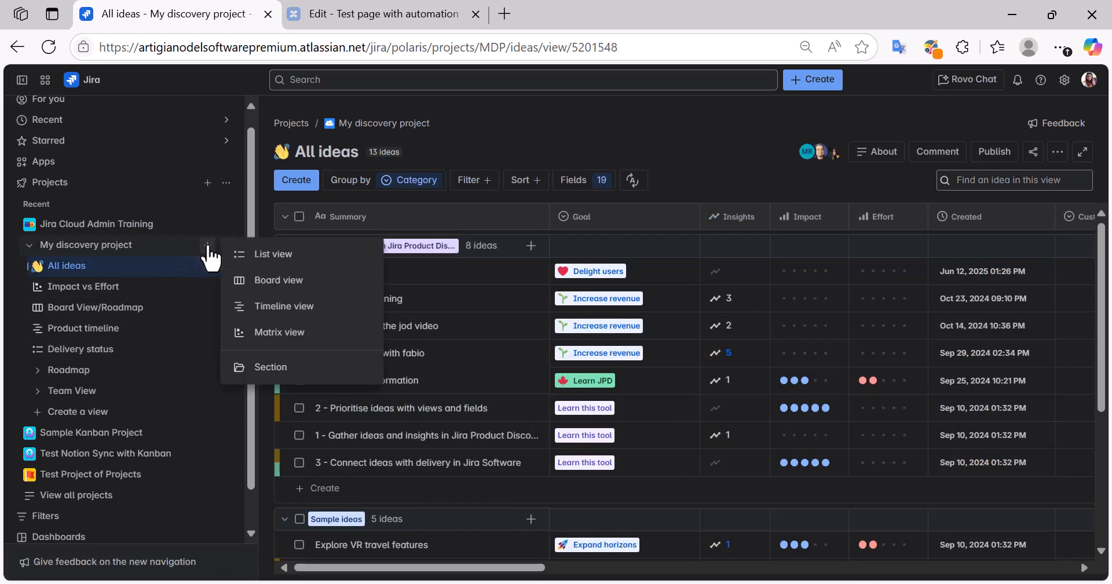
{"action": "left_click", "coordinate": [298, 282]}
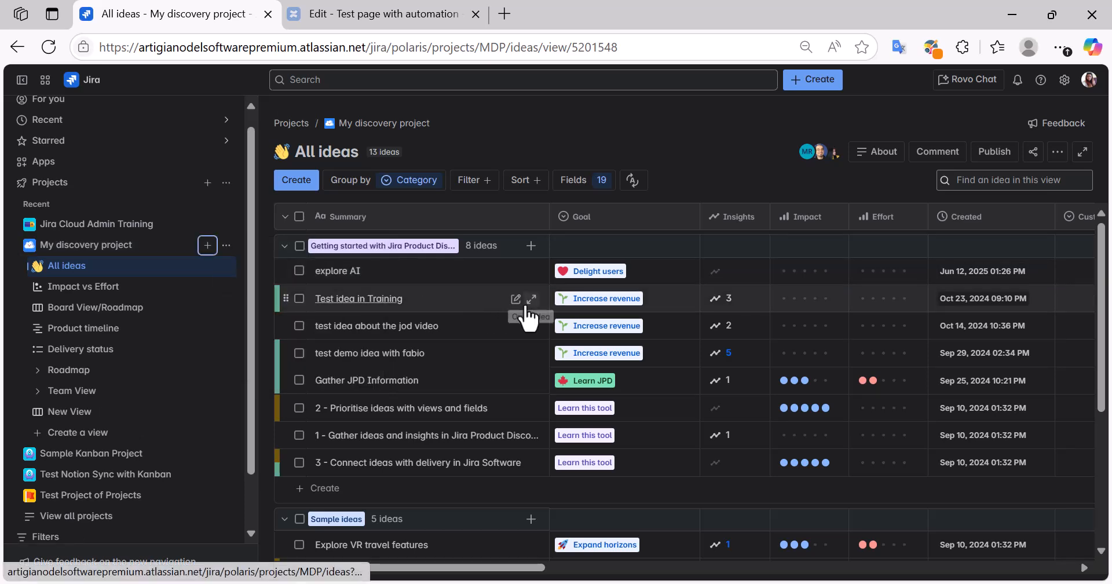
{"action": "left_click", "coordinate": [74, 414]}
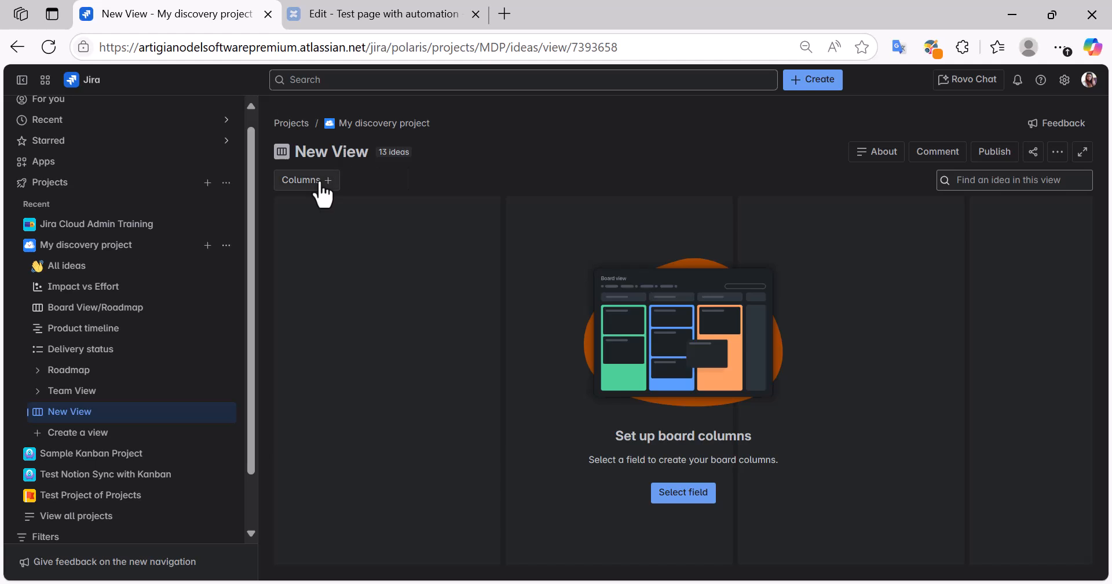
Step: Rename the new board view as Board View in Video
{"action": "left_click", "coordinate": [335, 153]}
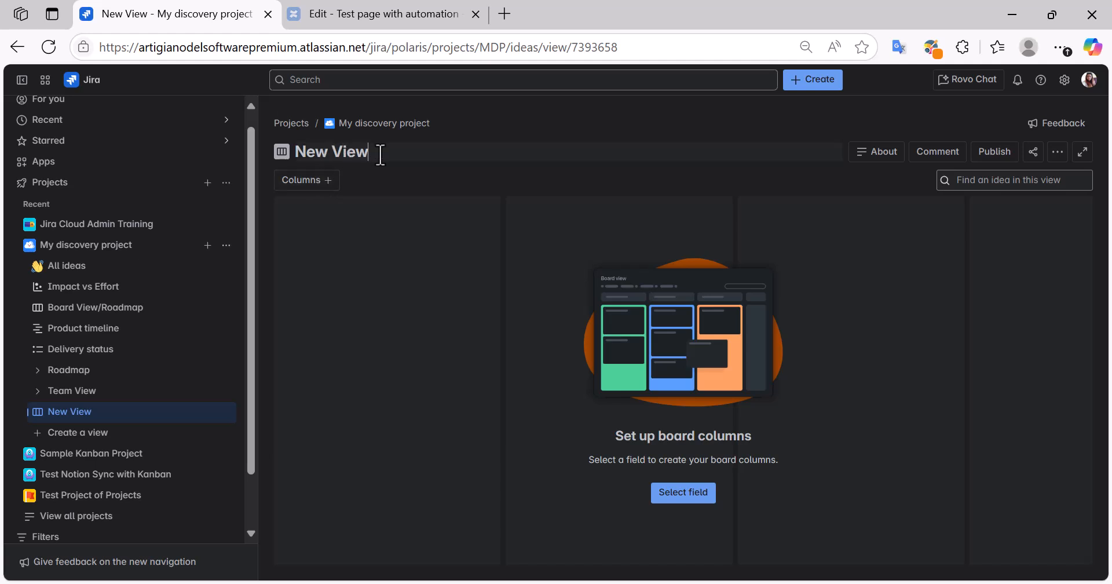
{"action": "key", "text": "BackSpace"}
{"action": "key", "text": "BackSpace"}
{"action": "key", "text": "BackSpace"}
{"action": "key", "text": "BackSpace"}
{"action": "key", "text": "BackSpace"}
{"action": "key", "text": "BackSpace"}
{"action": "key", "text": "BackSpace"}
{"action": "key", "text": "BackSpace"}
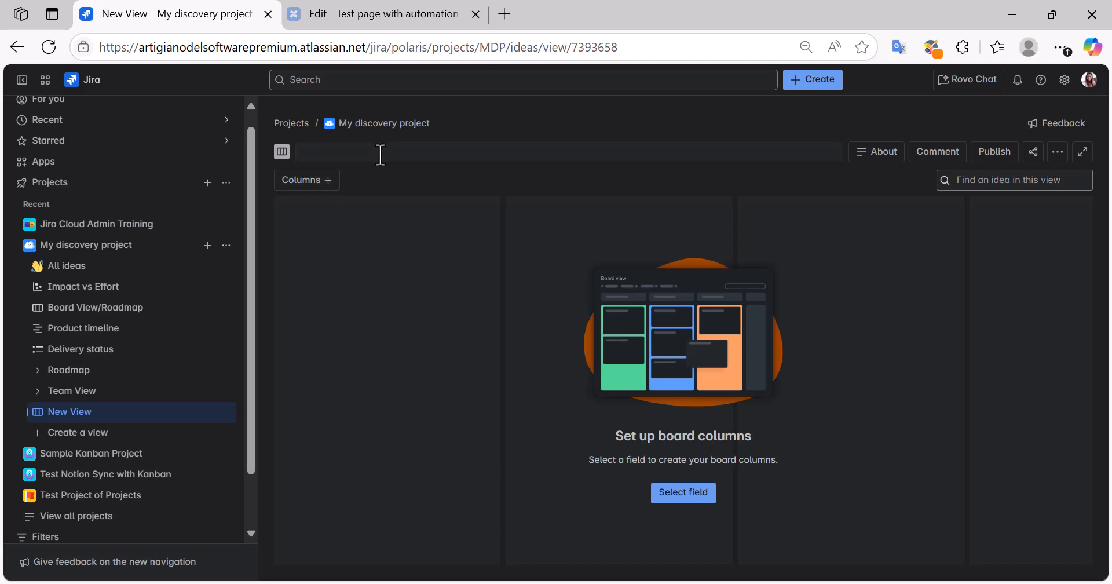
{"action": "type", "text": "Board View in Vi"}
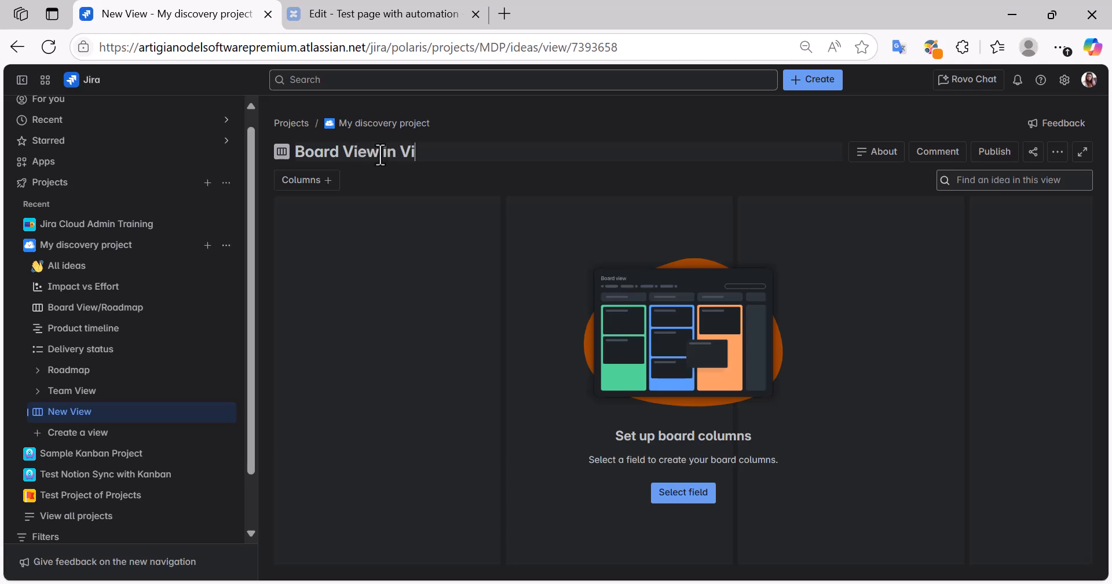
{"action": "type", "text": "deo"}
Step: Set the Roadmap field as the source of the board's columns
{"action": "left_click", "coordinate": [292, 183]}
{"action": "left_click", "coordinate": [930, 181]}
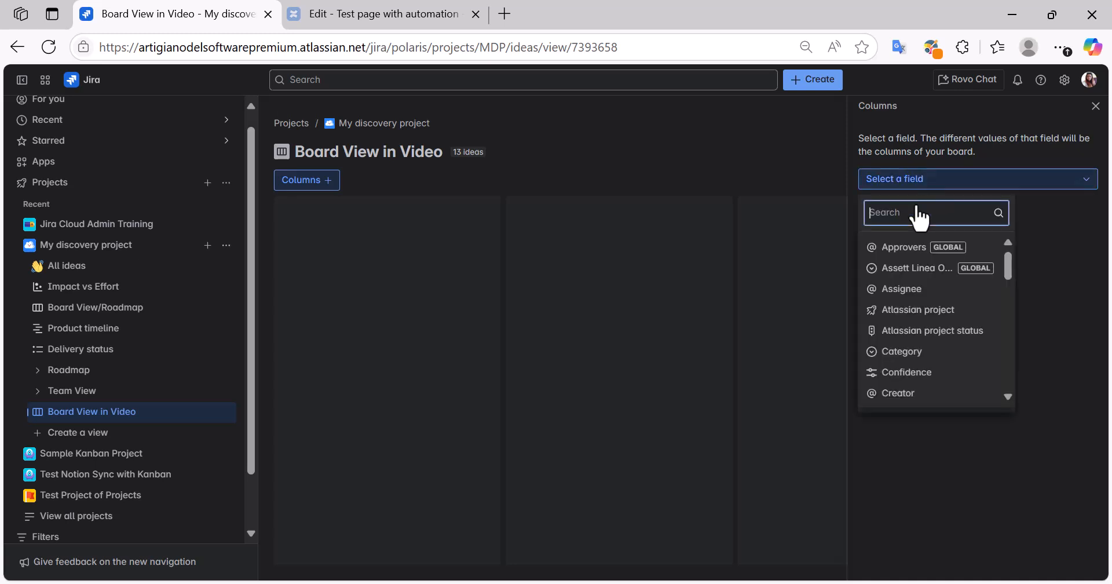
{"action": "type", "text": "roadm"}
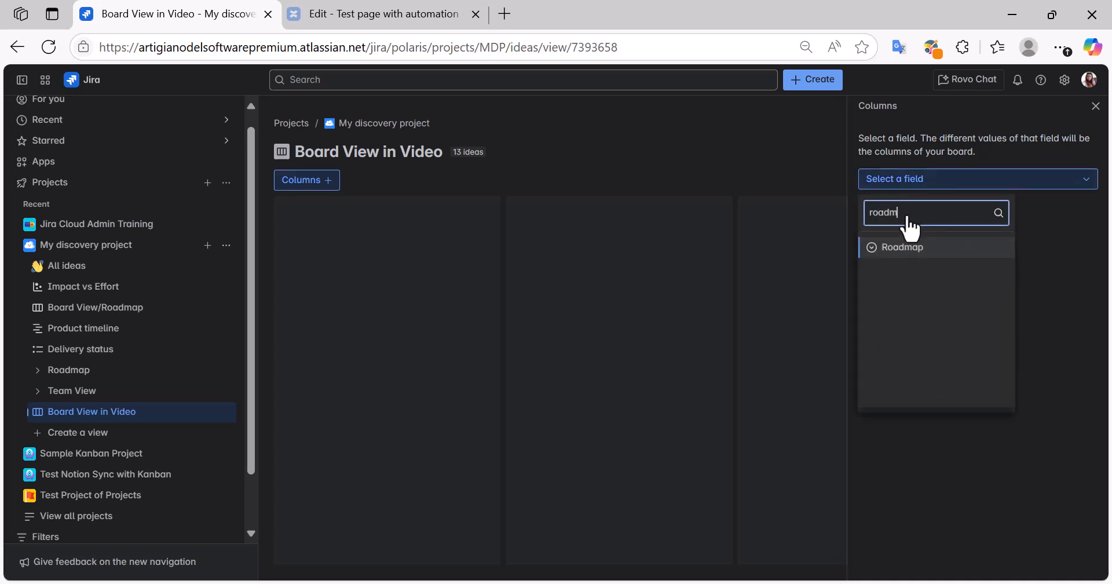
{"action": "left_click", "coordinate": [911, 247]}
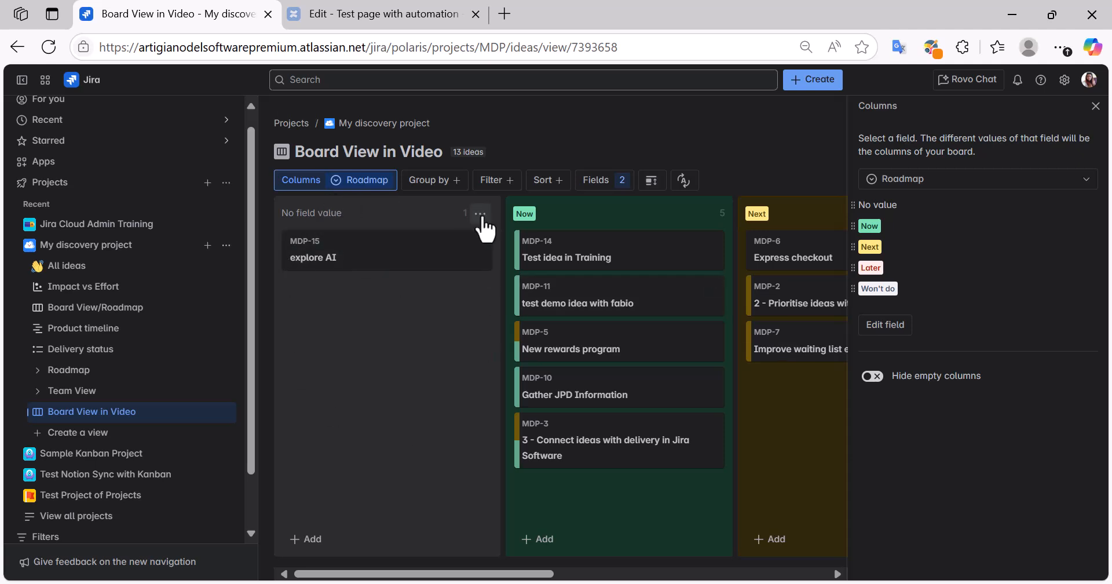
Step: Hide the board's No field value column and look over the remaining columns
{"action": "left_click", "coordinate": [480, 213]}
{"action": "left_click", "coordinate": [464, 247]}
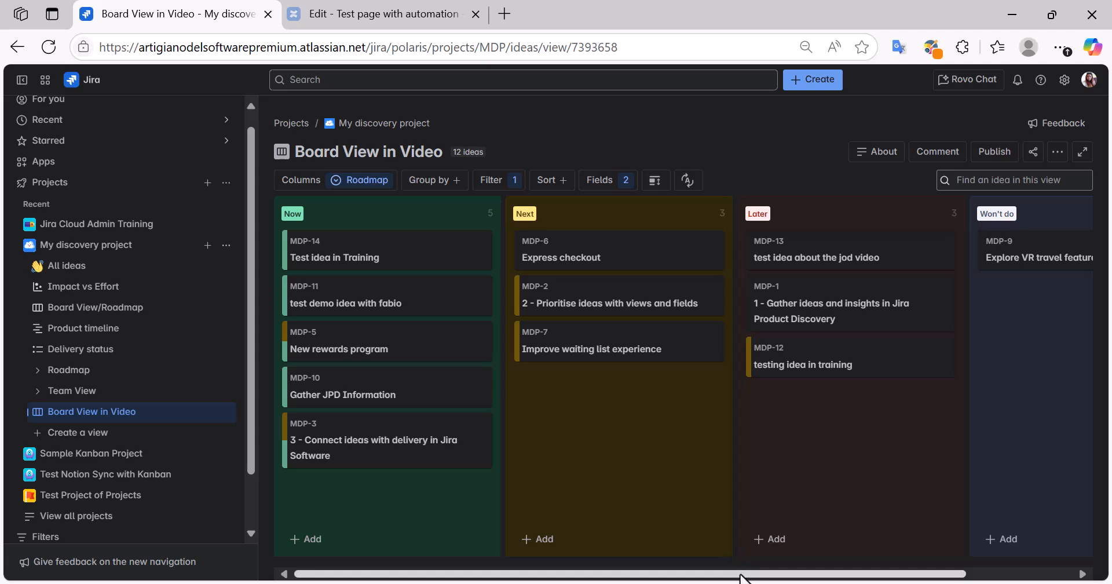
{"action": "mouse_move", "coordinate": [745, 573]}
{"action": "left_mouse_down"}
{"action": "mouse_move", "coordinate": [913, 574]}
{"action": "mouse_move", "coordinate": [748, 573]}
{"action": "left_mouse_up"}
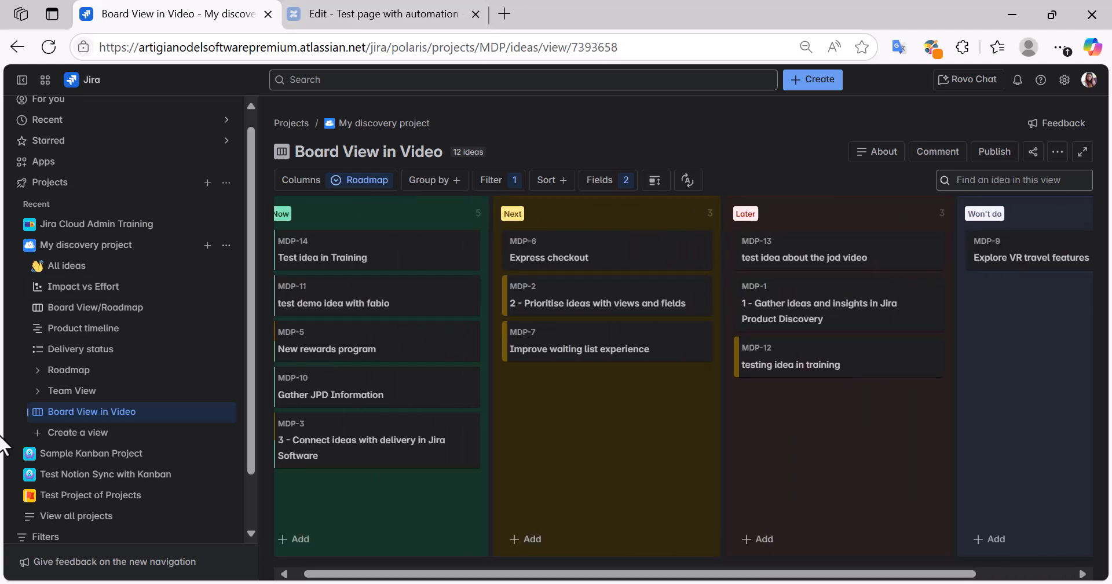
Step: Open the Product roadmap view in the Roadmap section and copy its share link
{"action": "left_click", "coordinate": [44, 372]}
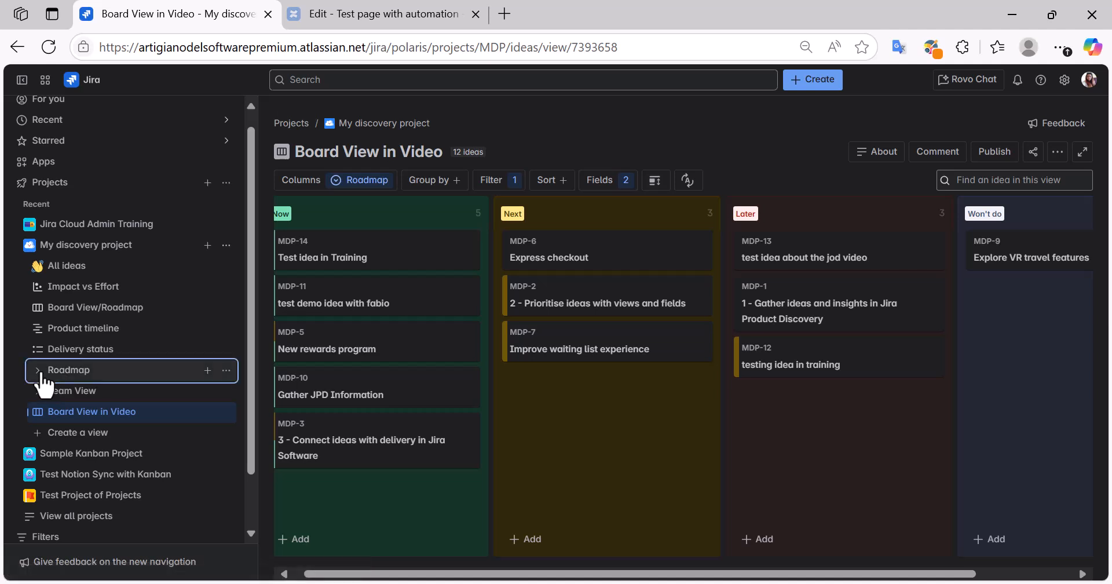
{"action": "left_click", "coordinate": [116, 391]}
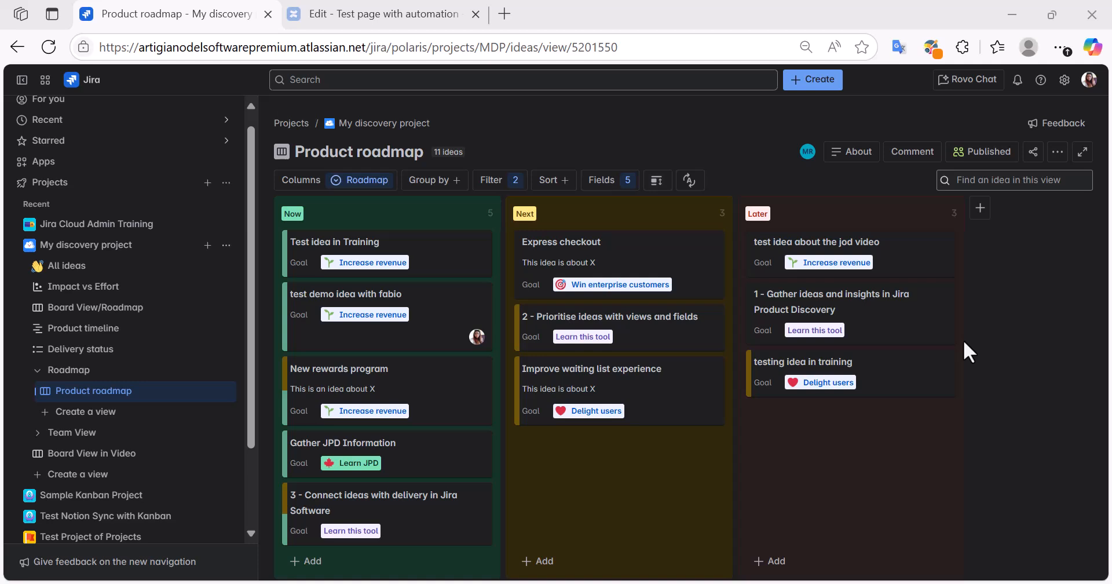
{"action": "left_click", "coordinate": [1033, 152]}
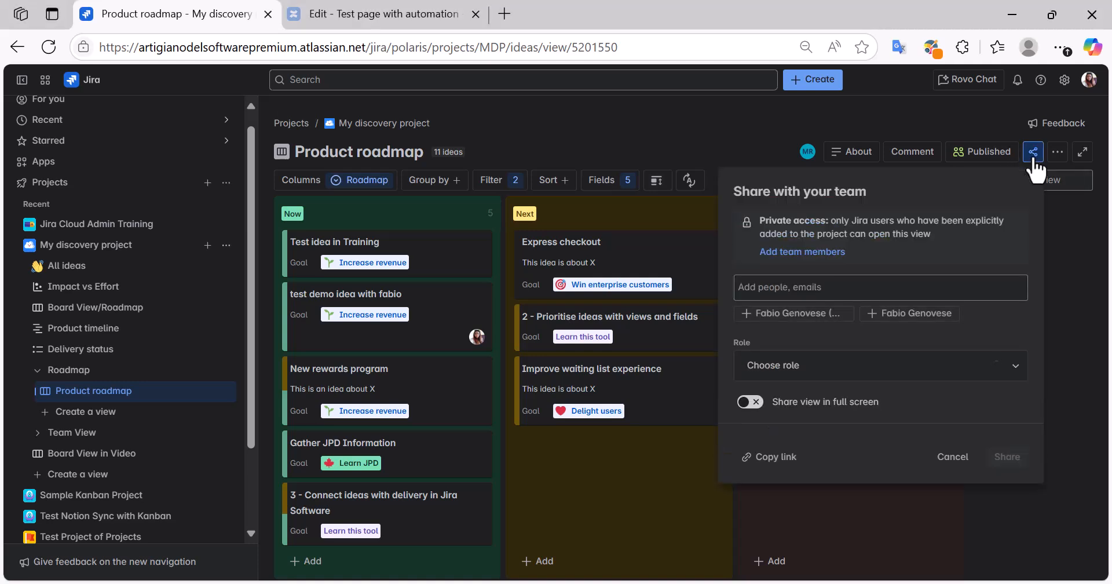
{"action": "left_click", "coordinate": [777, 463]}
Step: Switch to Confluence, embed the copied Product roadmap link in Test page with automation and widen the embed to show all three columns
{"action": "left_click", "coordinate": [433, 16]}
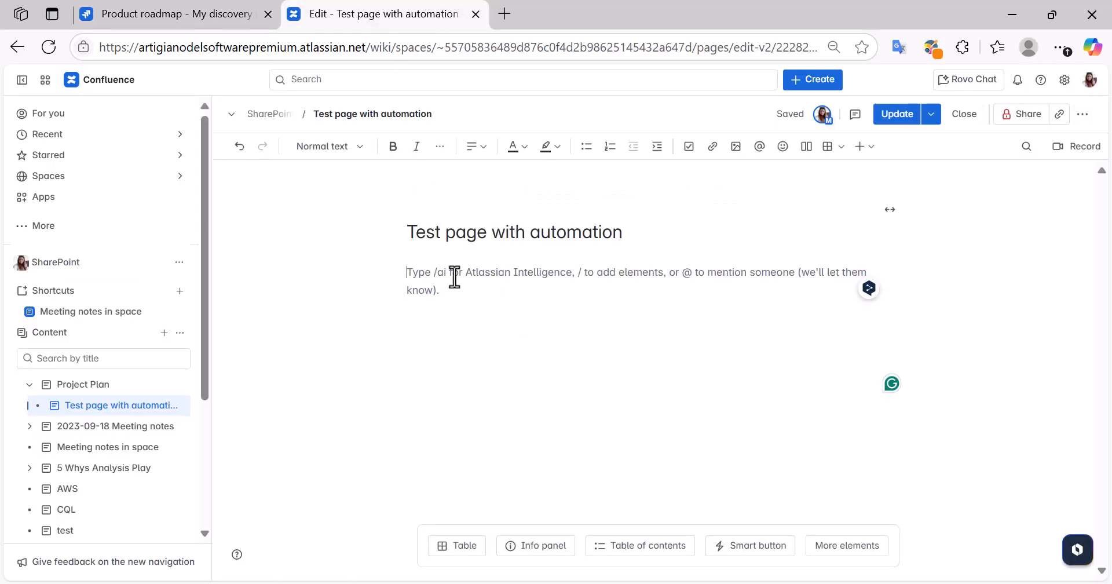
{"action": "key", "text": "ctrl+v"}
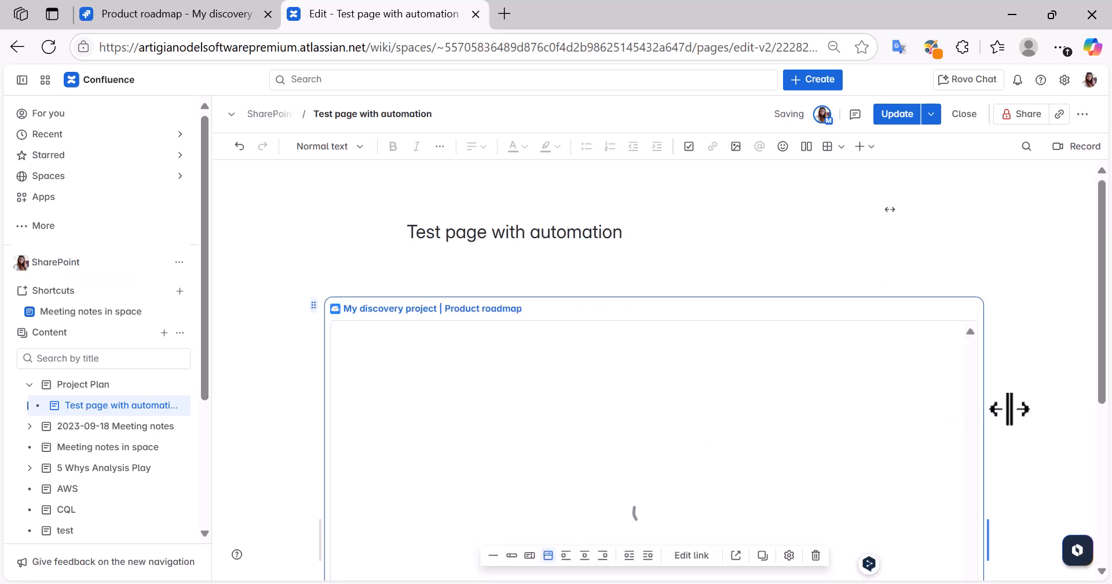
{"action": "scroll", "coordinate": [1030, 414], "scroll_direction": "down", "scroll_amount": 5}
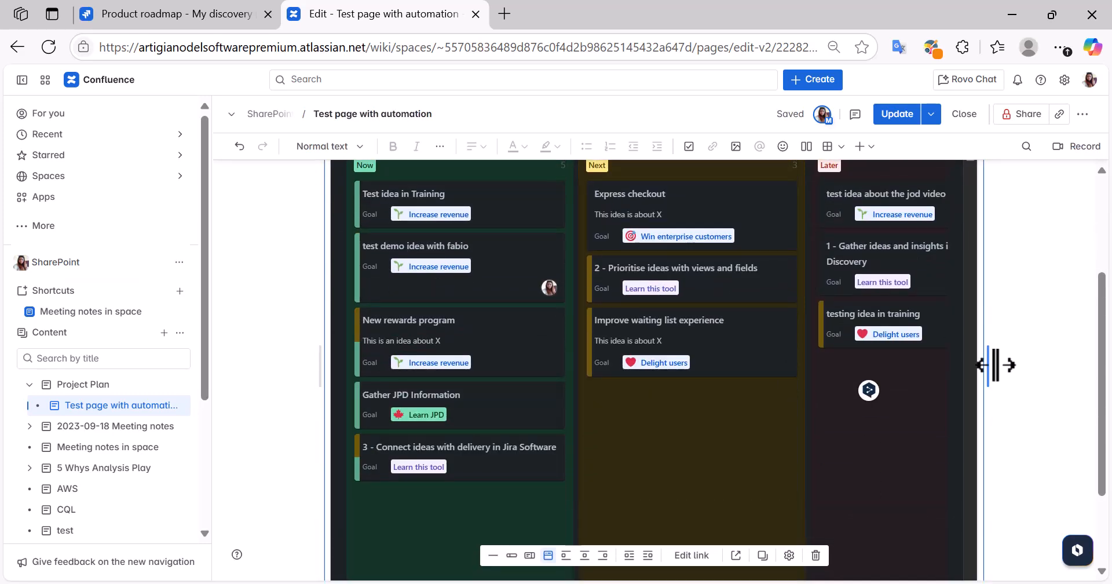
{"action": "left_click_drag", "start_coordinate": [993, 364], "coordinate": [1081, 369]}
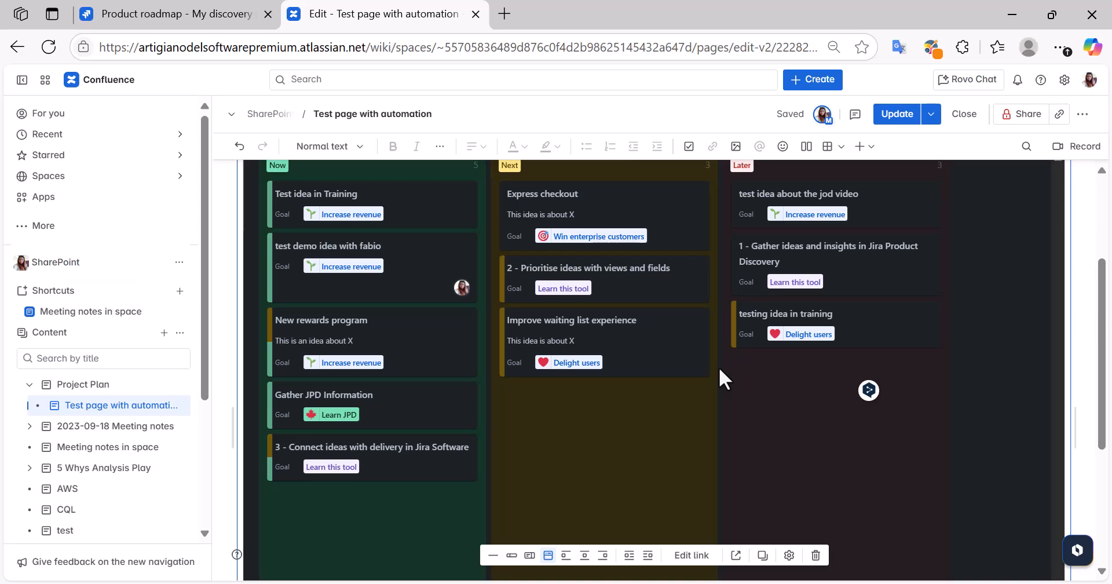
{"action": "scroll", "coordinate": [767, 405], "scroll_direction": "up", "scroll_amount": 3}
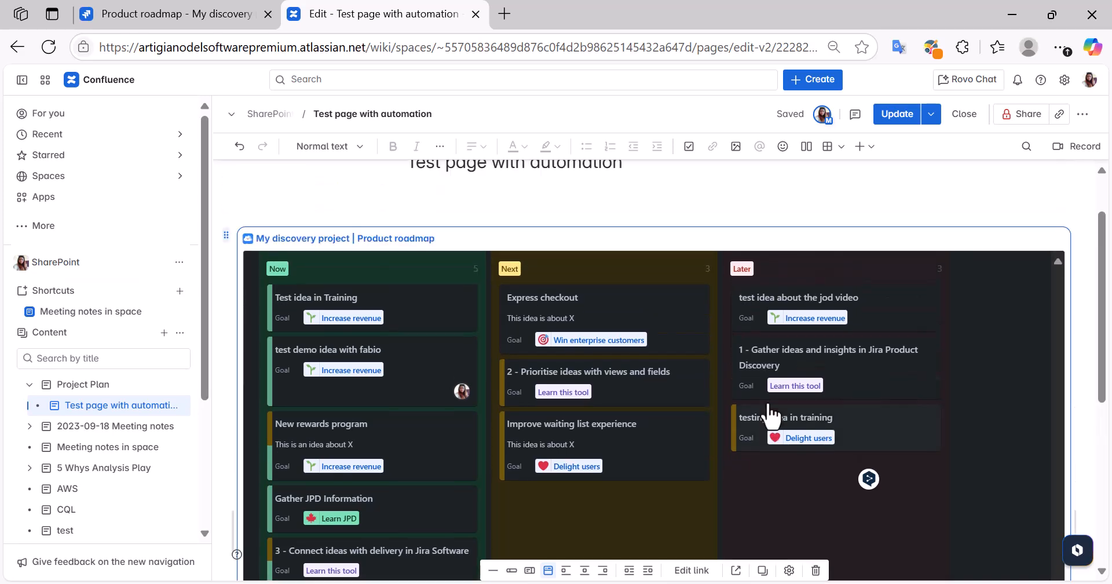
Step: Switch back to Jira, dismiss the Product roadmap sharing options and open Board View in Video
{"action": "left_click", "coordinate": [145, 16]}
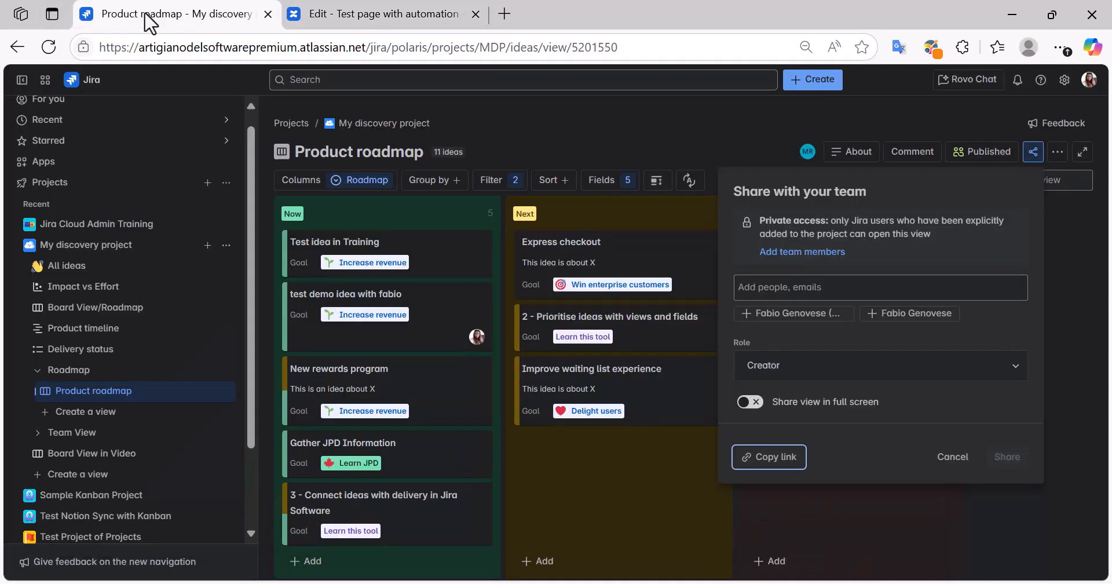
{"action": "left_click", "coordinate": [951, 462]}
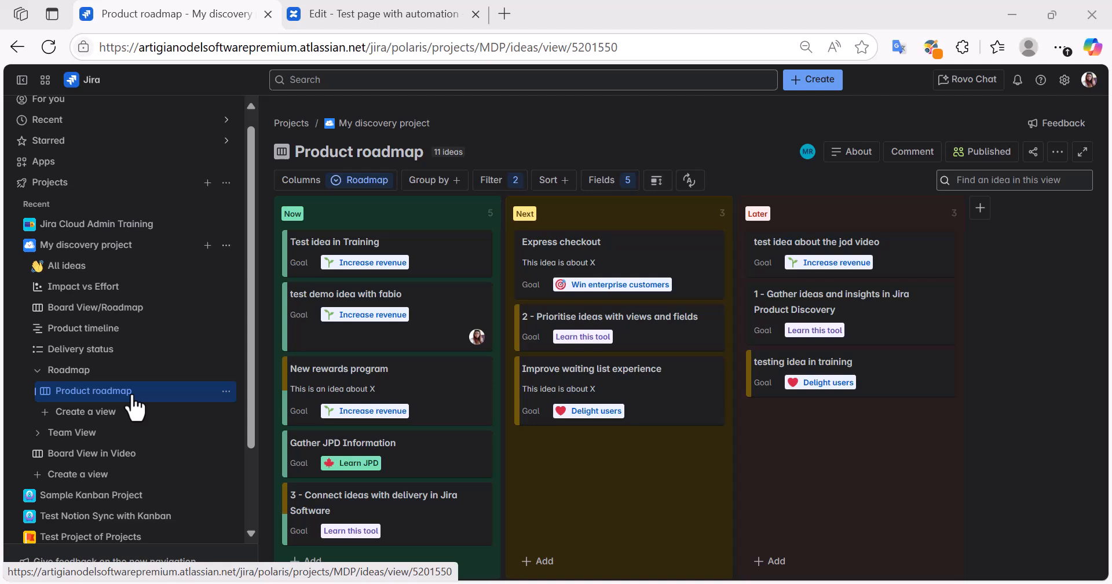
{"action": "left_click", "coordinate": [97, 456]}
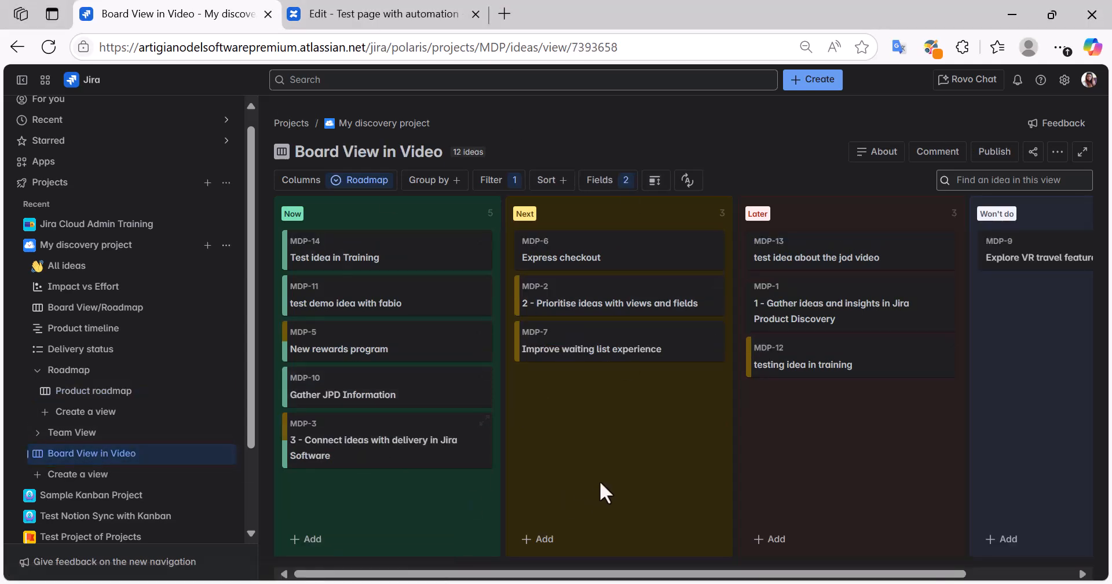
Step: Try Category as the column field of Board View in Video and set the columns back to Roadmap
{"action": "left_click", "coordinate": [364, 184]}
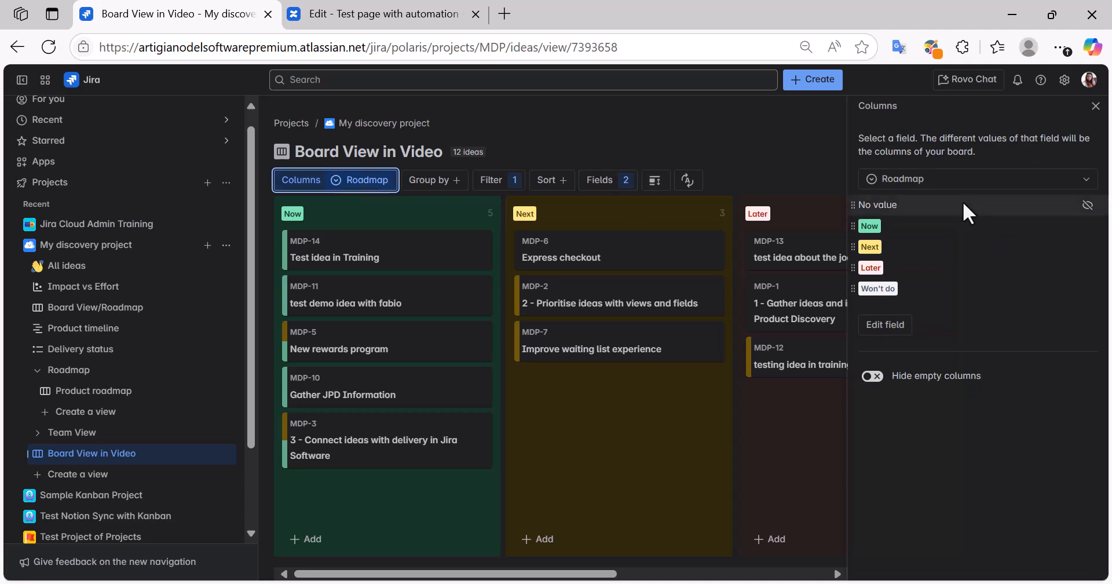
{"action": "left_click", "coordinate": [925, 184]}
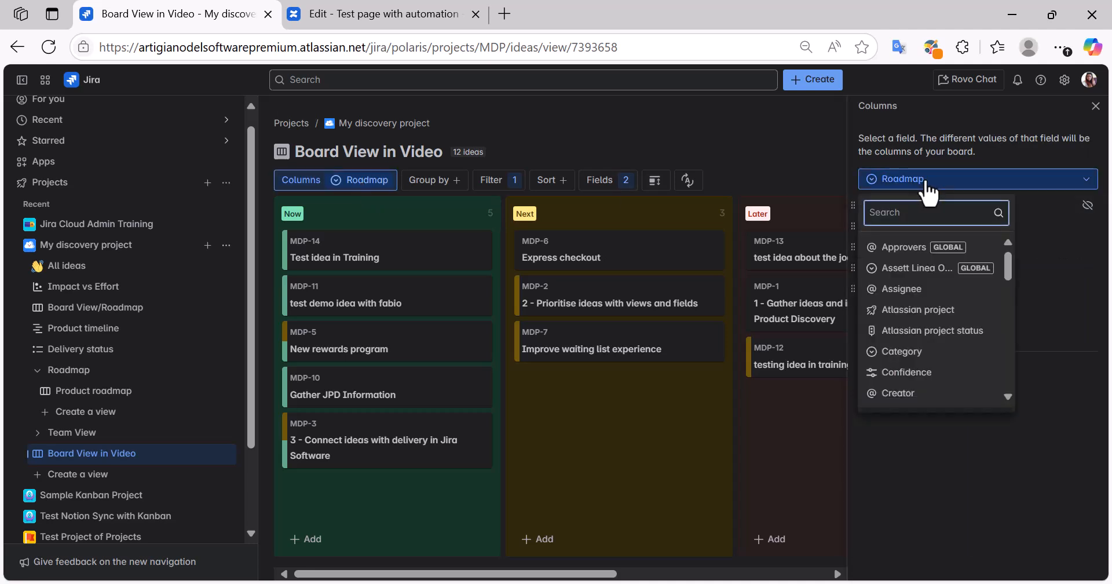
{"action": "left_click", "coordinate": [927, 351]}
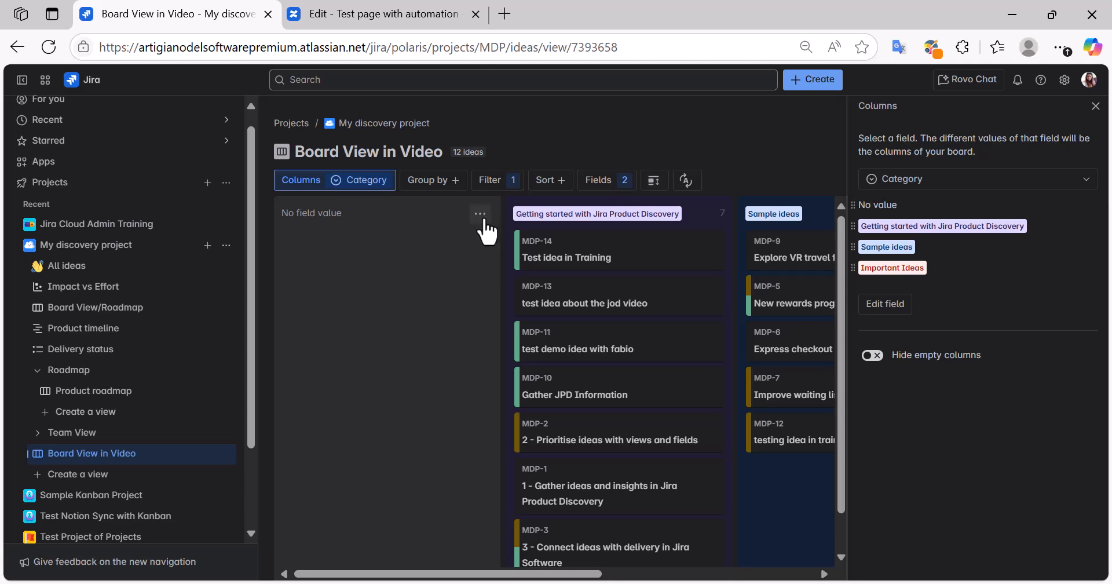
{"action": "left_click", "coordinate": [920, 181]}
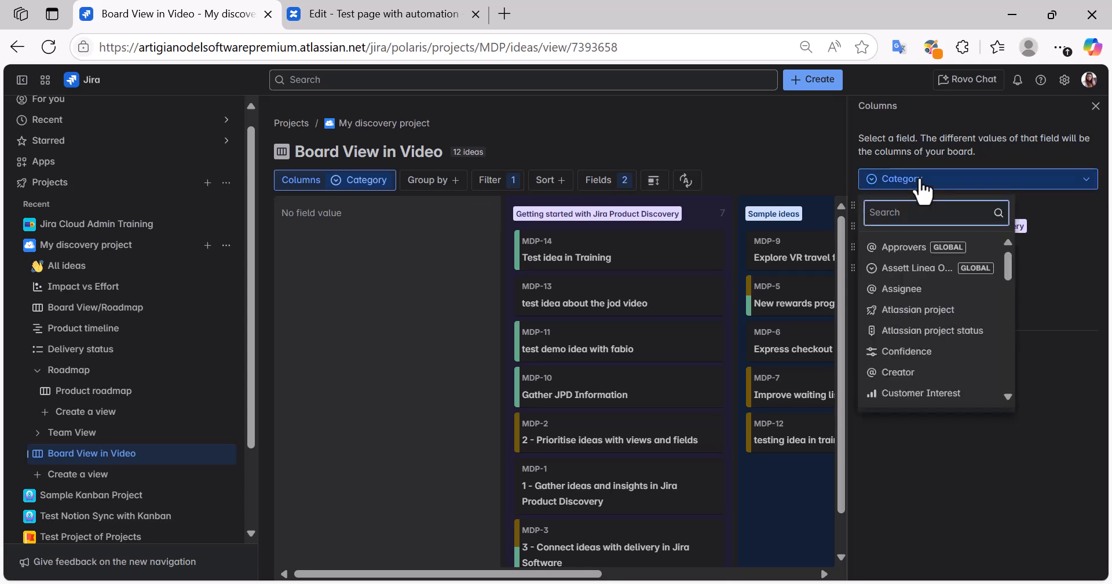
{"action": "type", "text": "roadma"}
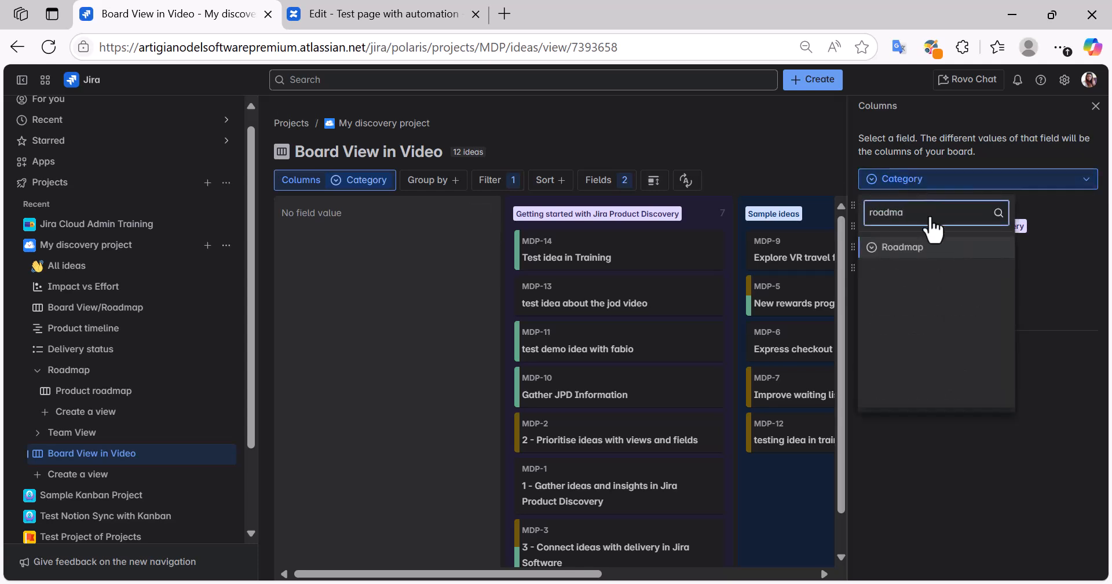
{"action": "left_click", "coordinate": [930, 249]}
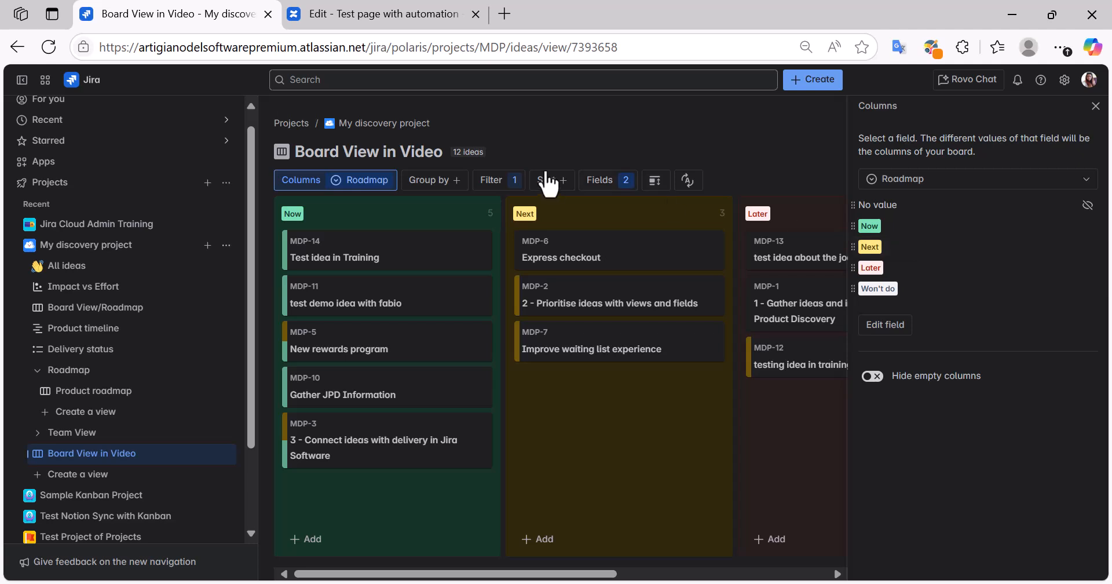
Step: Review the grouping, filter and sort settings of Board View in Video
{"action": "key", "text": "Escape"}
{"action": "left_click", "coordinate": [447, 187]}
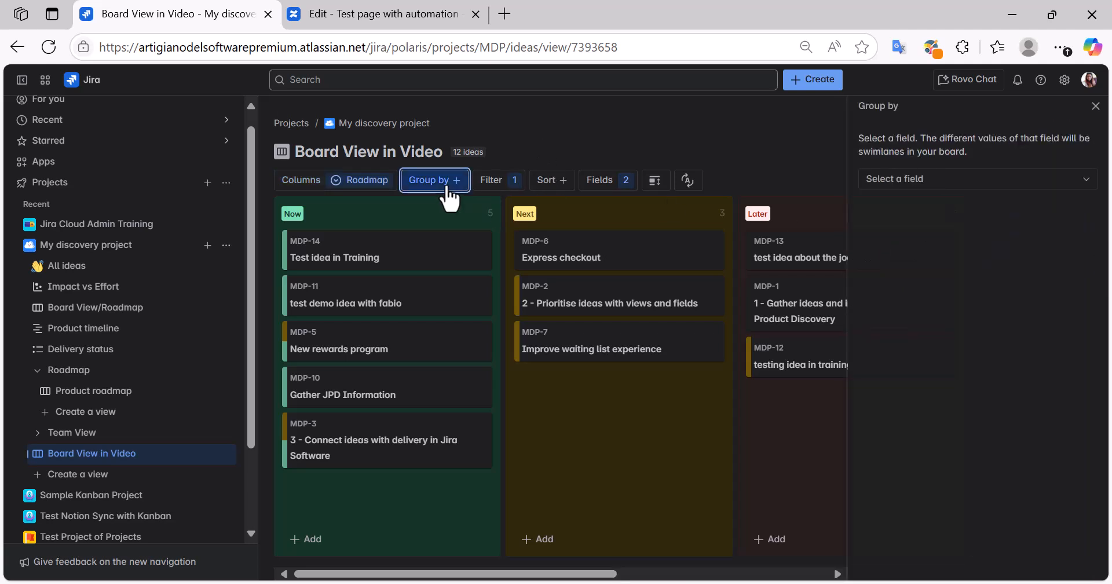
{"action": "left_click", "coordinate": [496, 186]}
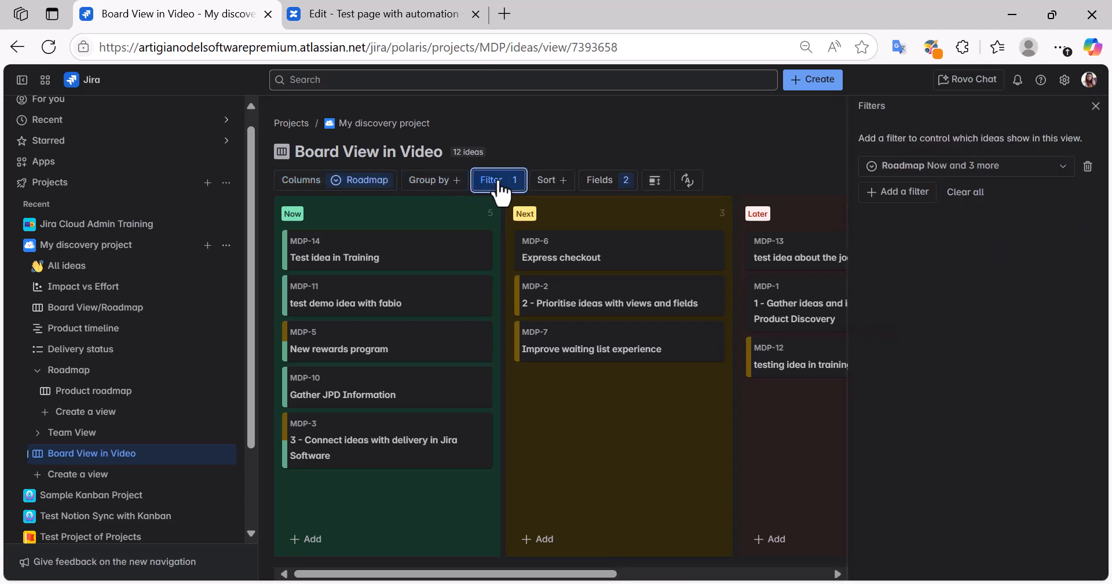
{"action": "left_click", "coordinate": [548, 186]}
Step: Try showing the Assignee field on the cards of Board View in Video and remove it again
{"action": "left_click", "coordinate": [596, 181]}
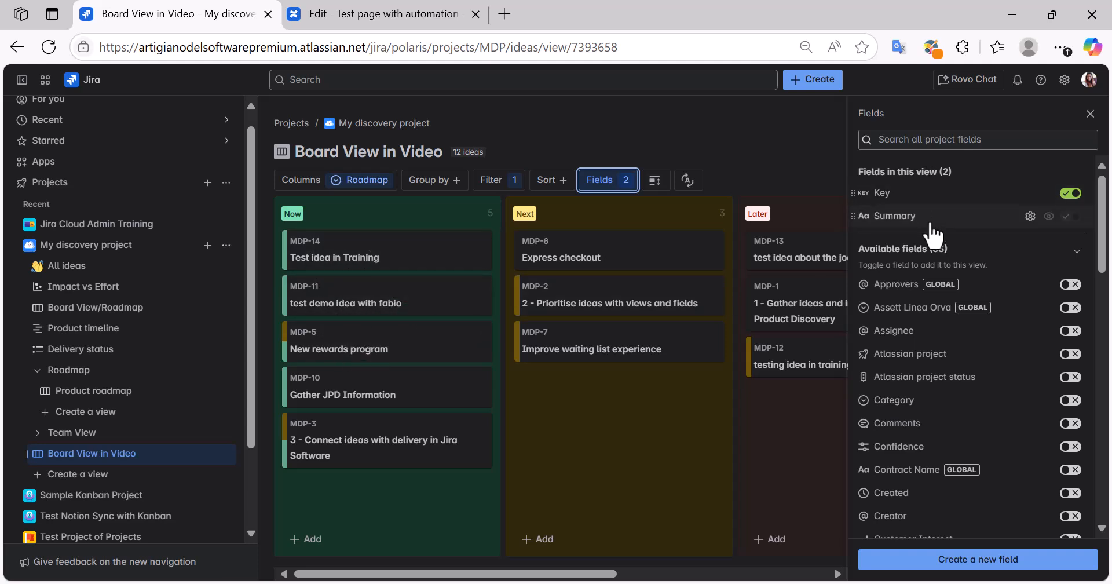
{"action": "mouse_move", "coordinate": [936, 234]}
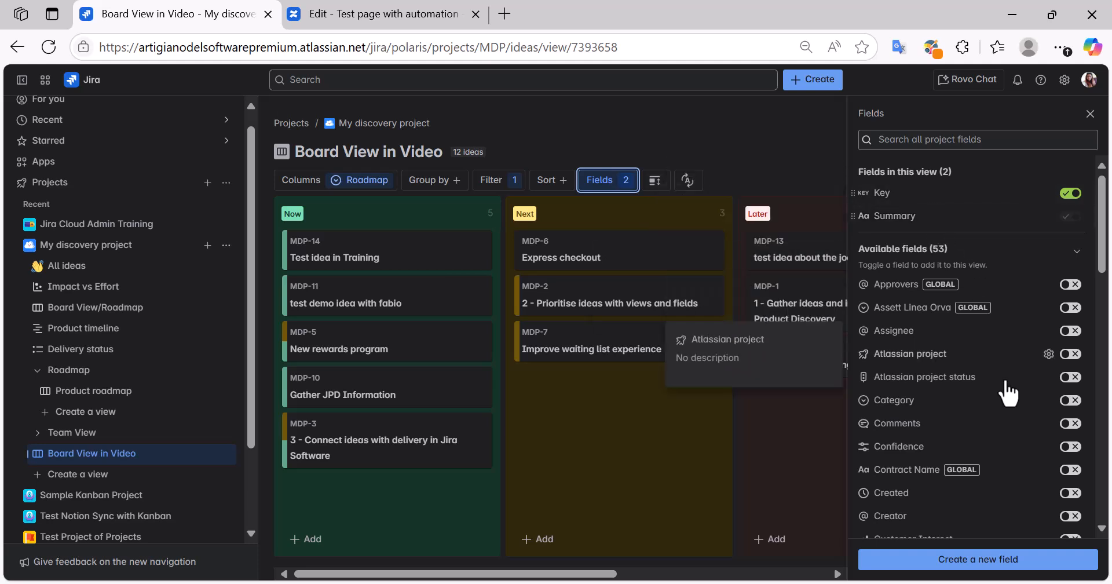
{"action": "left_click", "coordinate": [1071, 331]}
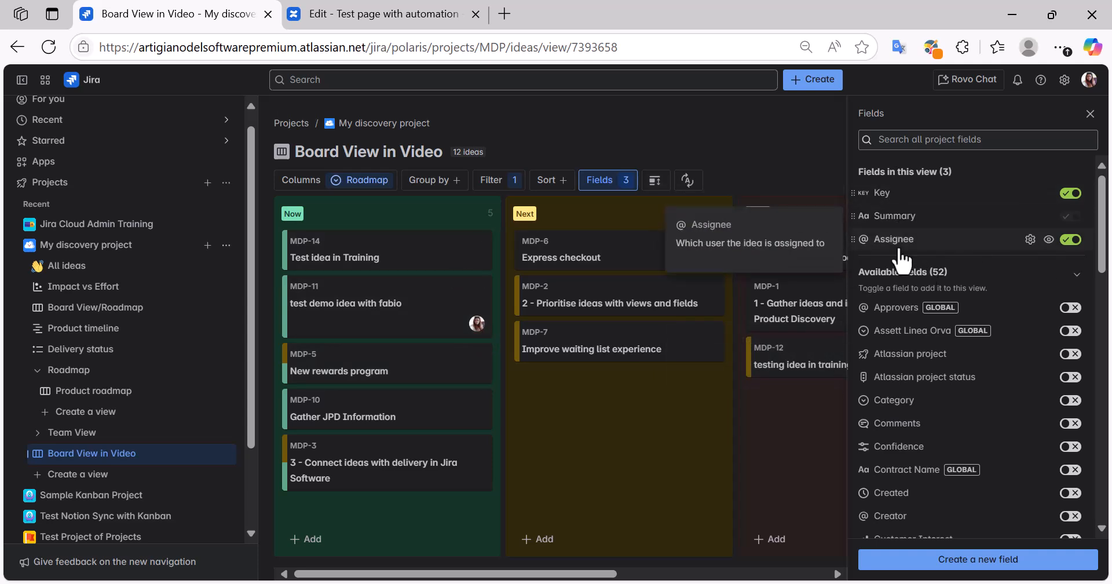
{"action": "left_click", "coordinate": [1071, 239]}
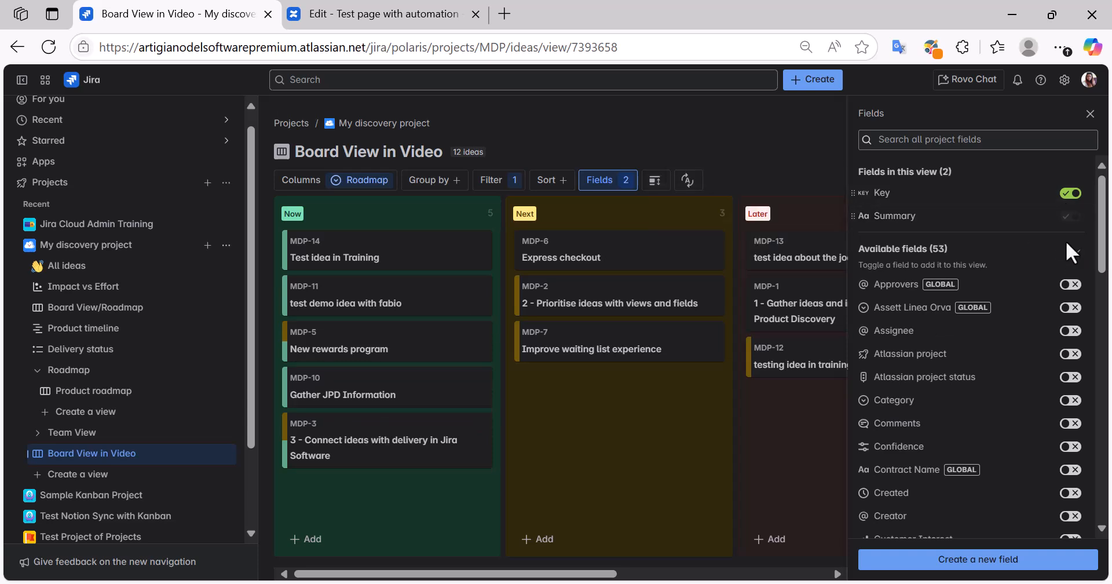
Step: Add the Impact and Insights fields to the board's cards and close the field settings
{"action": "scroll", "coordinate": [988, 439], "scroll_direction": "down", "scroll_amount": 3}
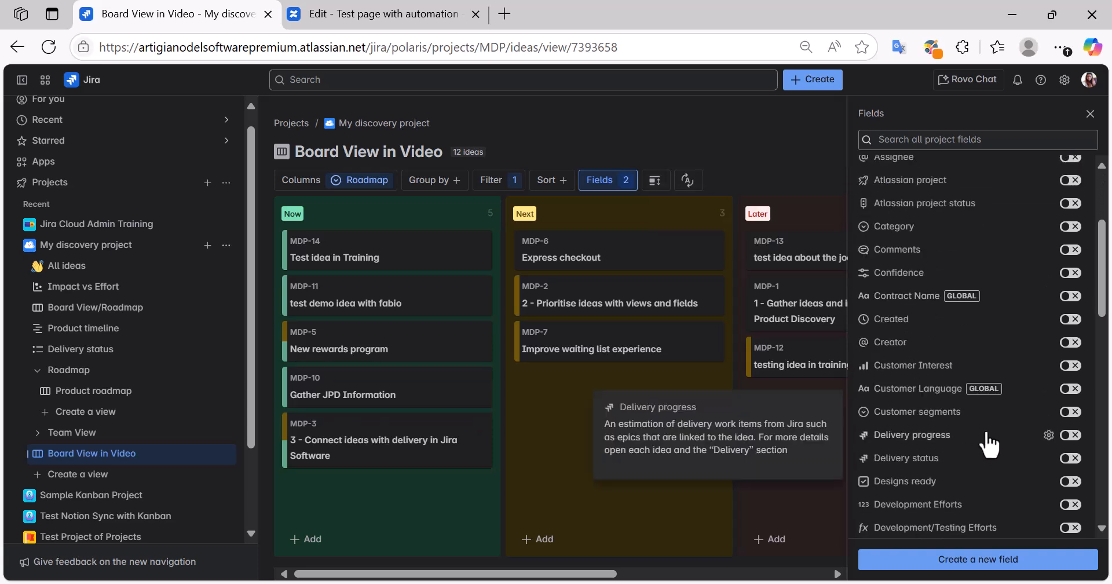
{"action": "scroll", "coordinate": [988, 443], "scroll_direction": "down", "scroll_amount": 5}
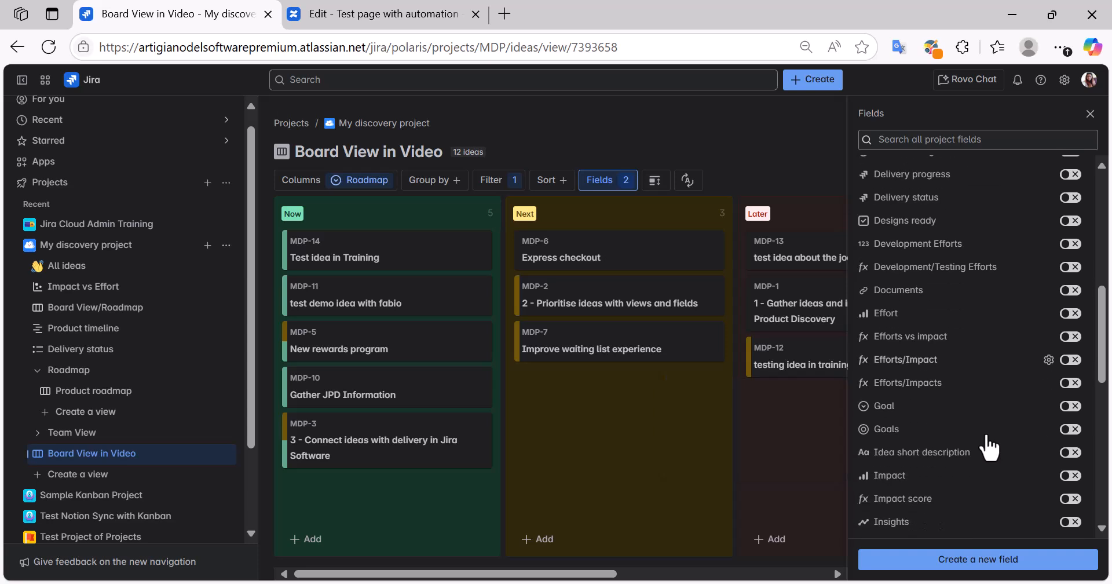
{"action": "left_click", "coordinate": [1071, 474]}
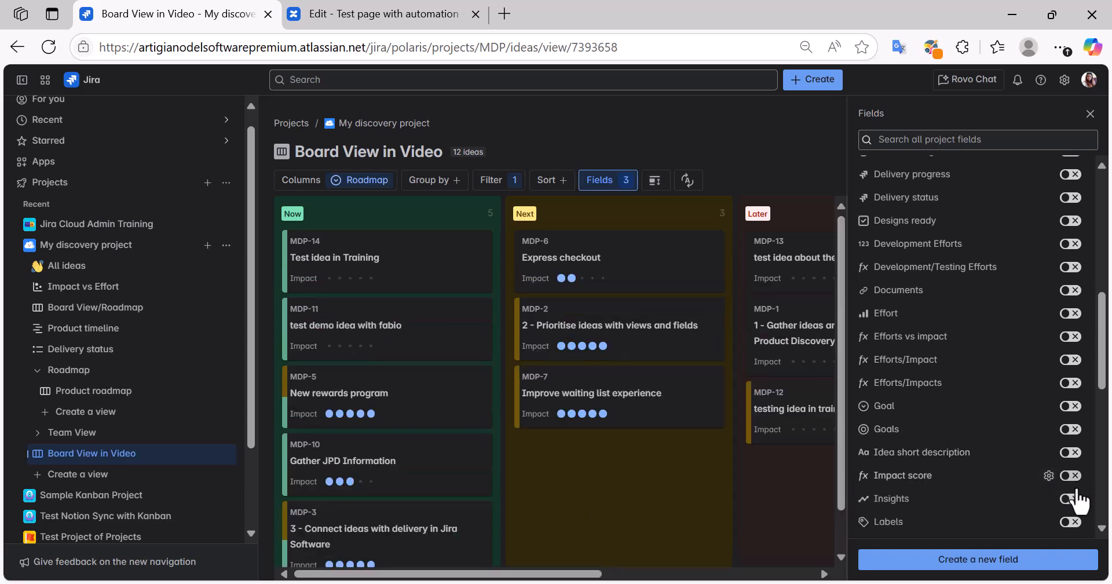
{"action": "left_click", "coordinate": [1071, 498]}
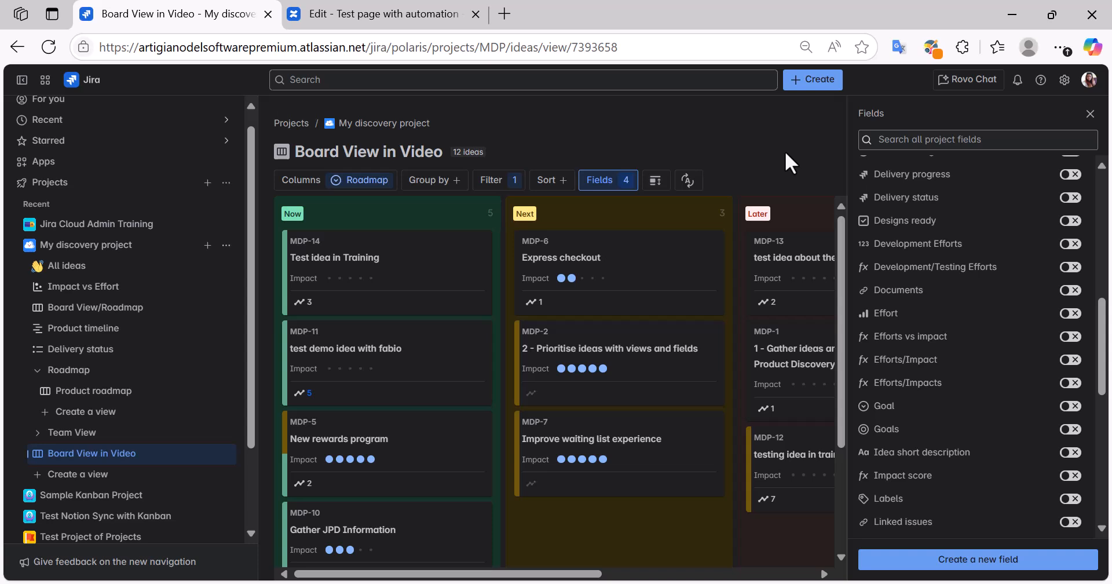
{"action": "left_click", "coordinate": [1090, 114]}
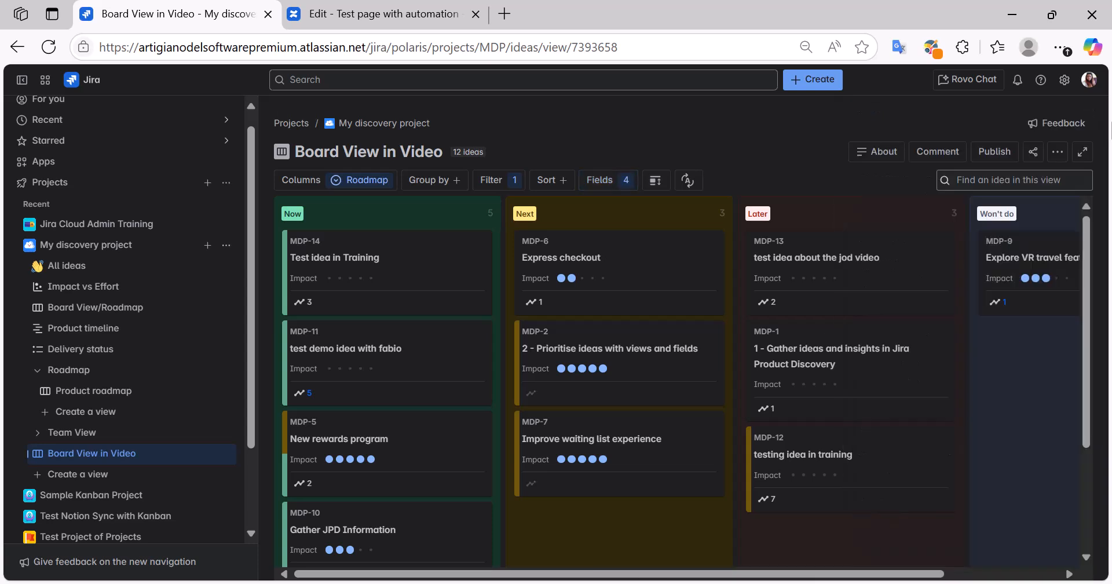
Step: Try the Compact card layout on the board and set it back to Detailed
{"action": "left_click", "coordinate": [656, 198]}
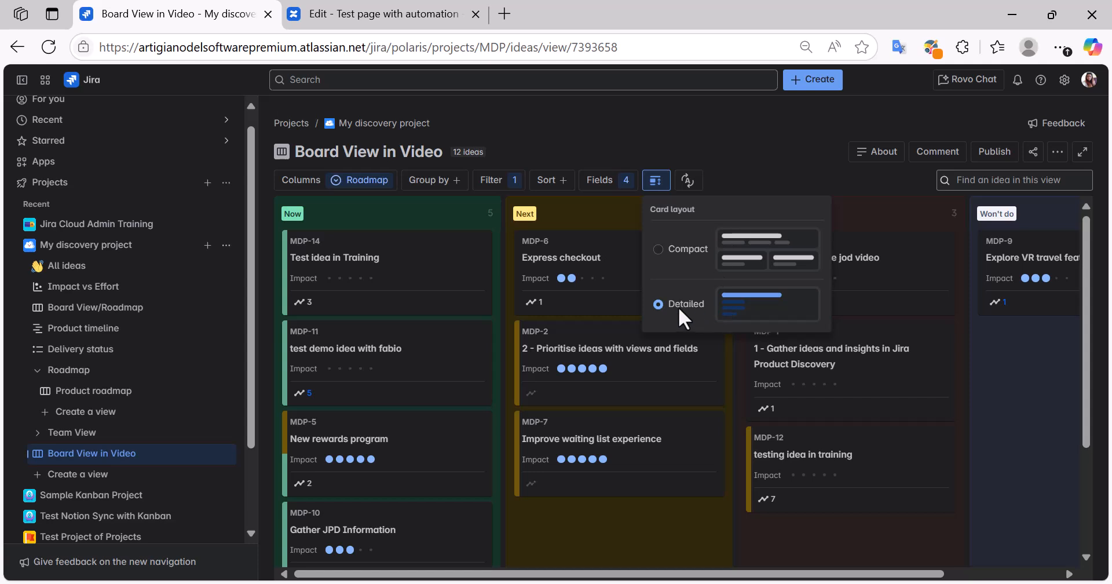
{"action": "left_click", "coordinate": [659, 249]}
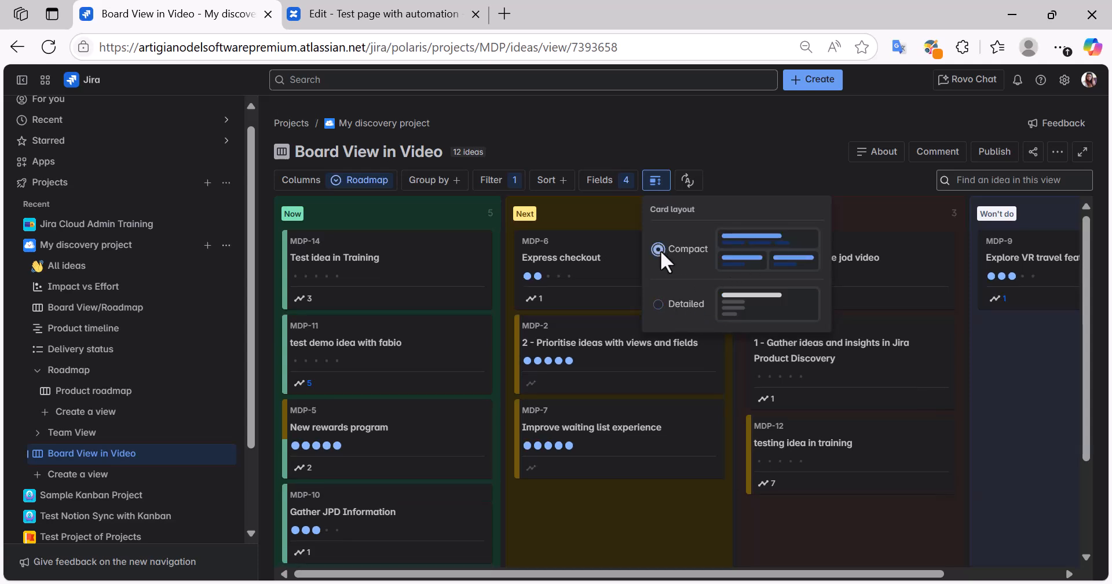
{"action": "left_click", "coordinate": [658, 304]}
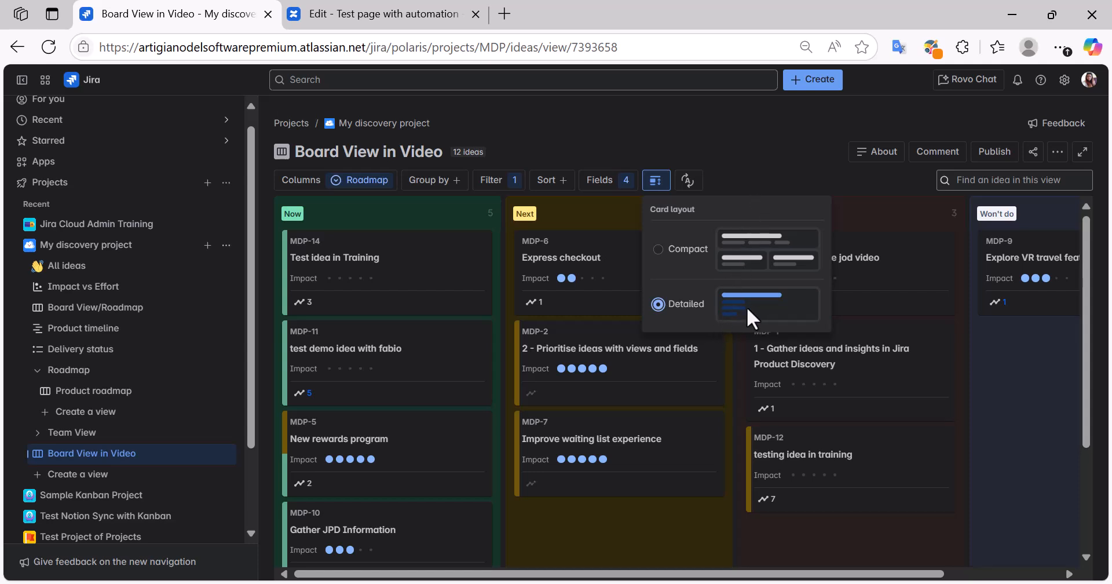
{"action": "left_click", "coordinate": [757, 143]}
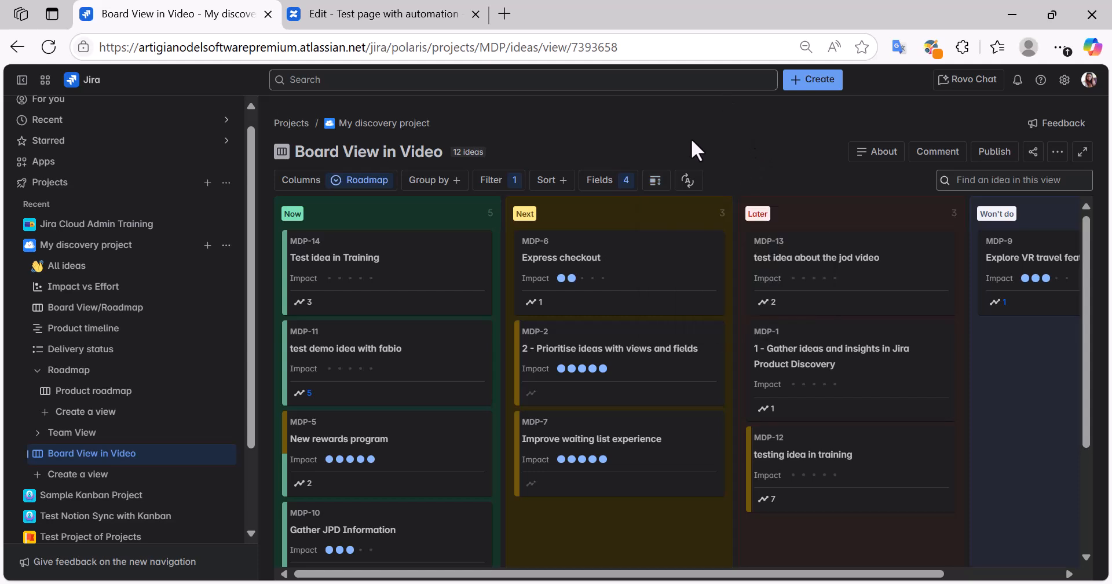
Step: Check the board's autosave setting and its export, save-as-new and delete options
{"action": "left_click", "coordinate": [687, 181]}
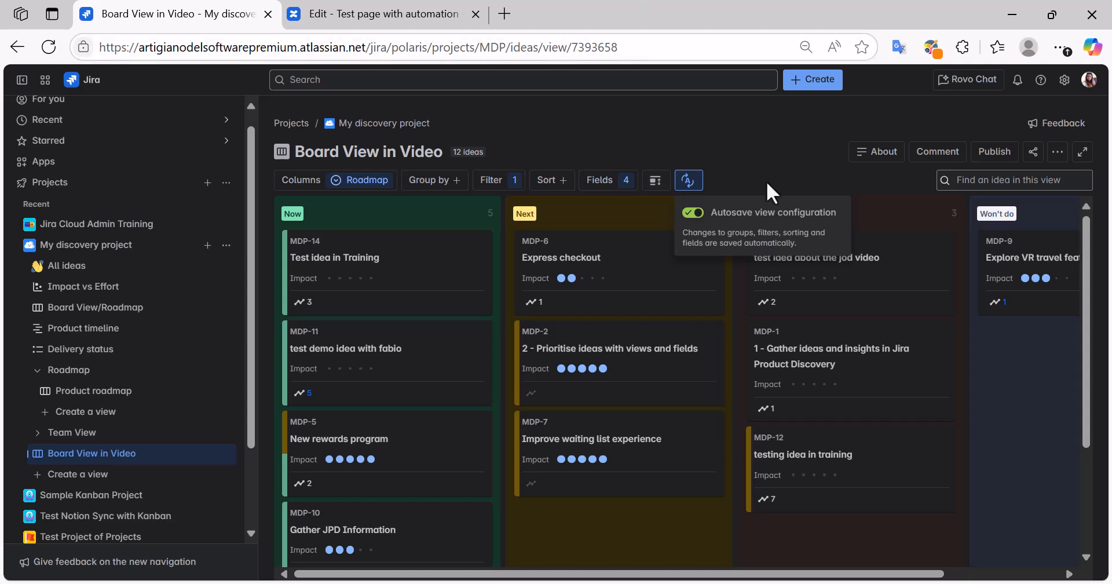
{"action": "left_click", "coordinate": [1057, 152]}
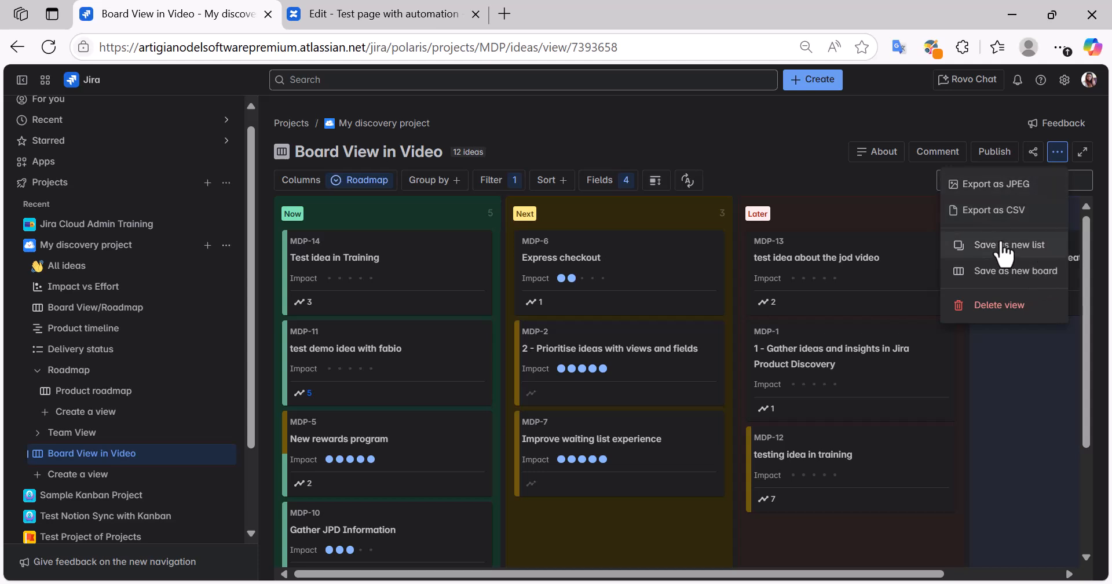
{"action": "key", "text": "Escape"}
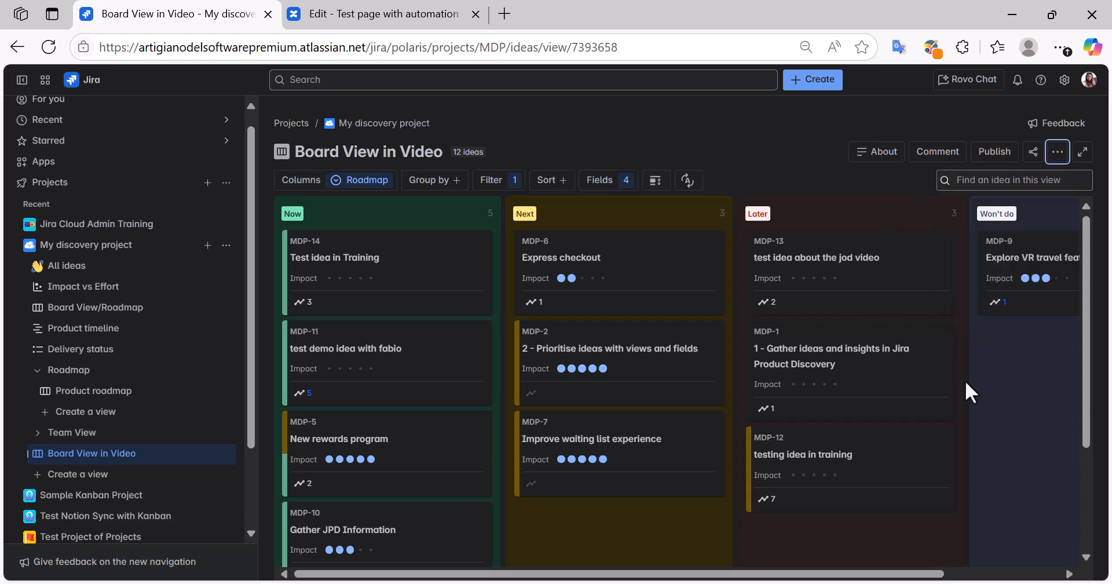